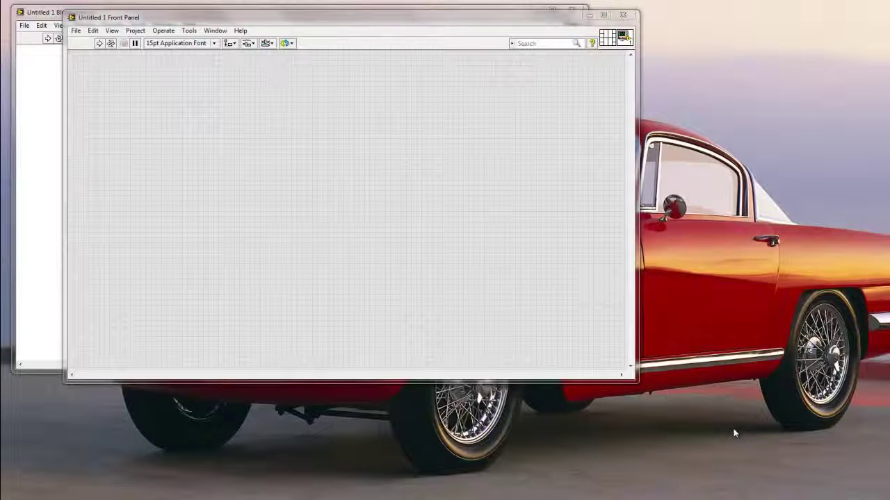
Open the Tools menu, close it, then reopen Tools to reach Options.
click(188, 30)
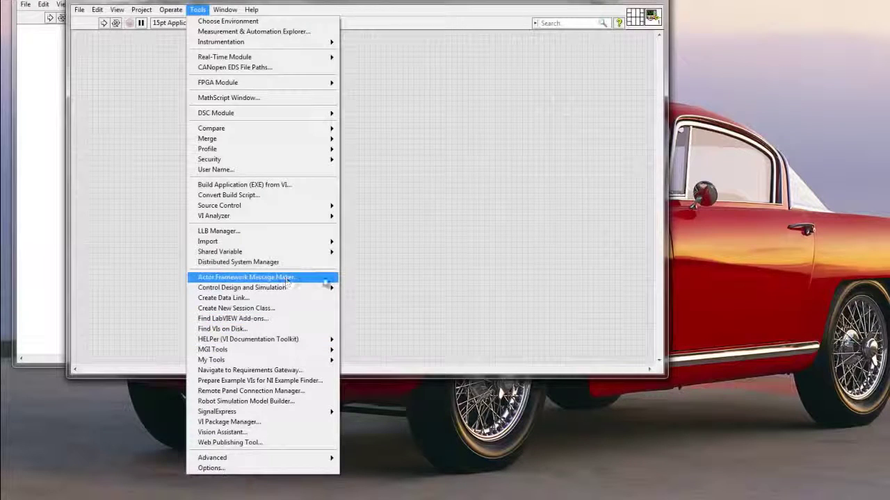
click(373, 276)
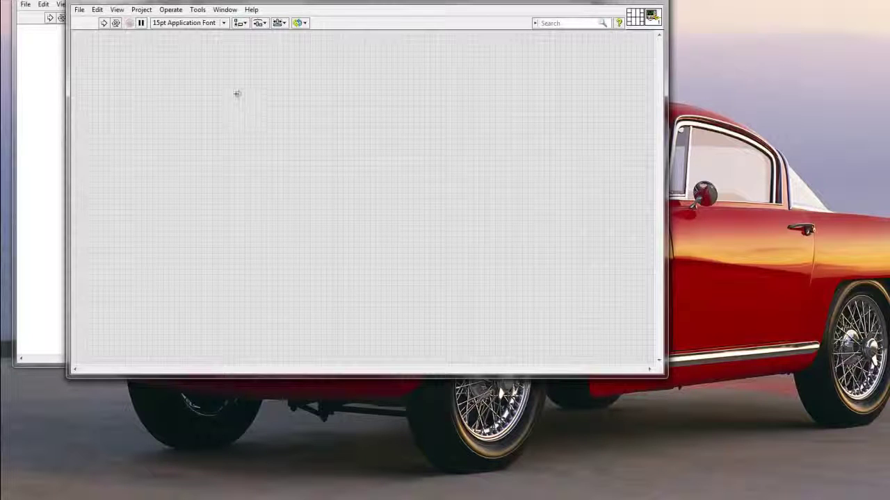
click(199, 9)
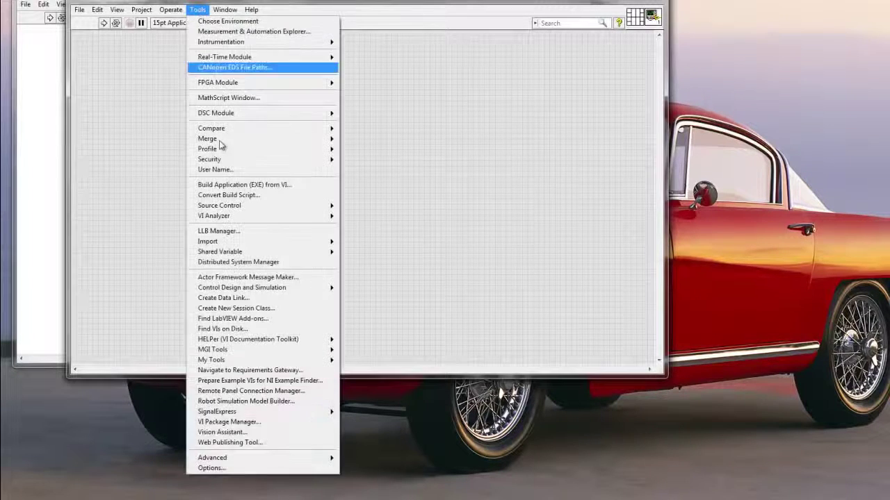
click(255, 468)
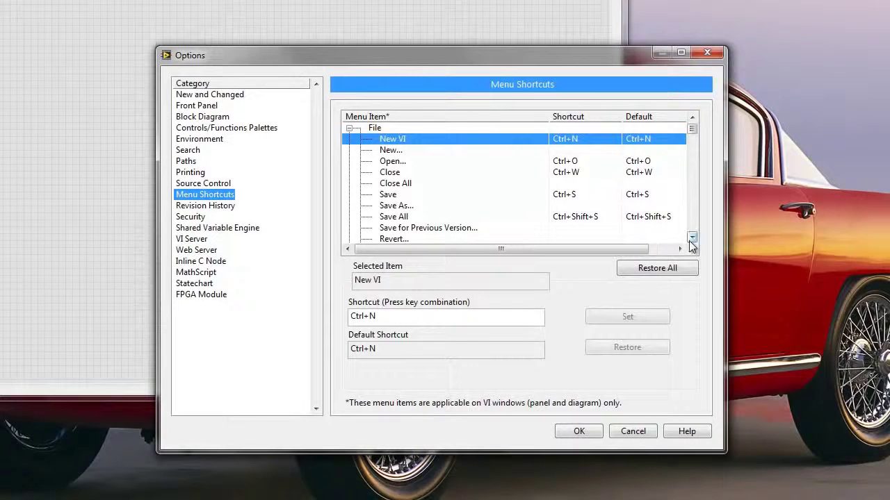
click(692, 238)
click(693, 117)
click(692, 238)
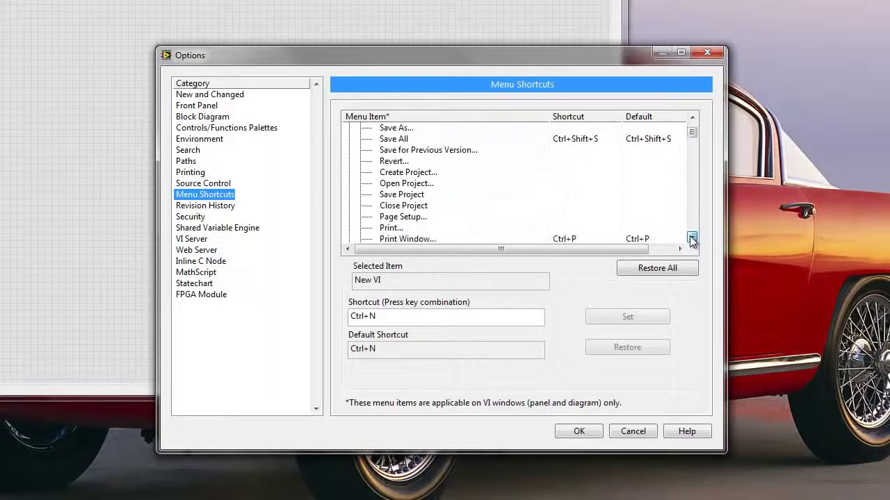
drag(692, 238, 692, 238)
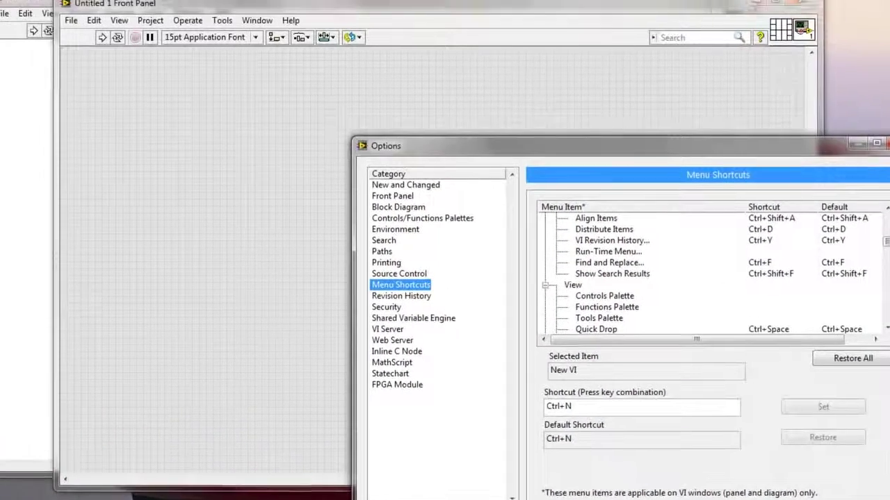
click(632, 431)
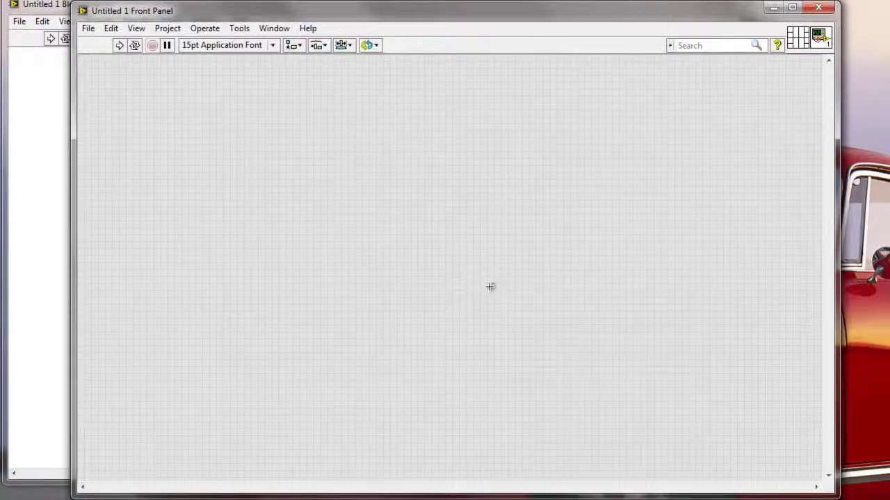
Draw a While Loop from Programming > Structures across the block diagram.
click(47, 221)
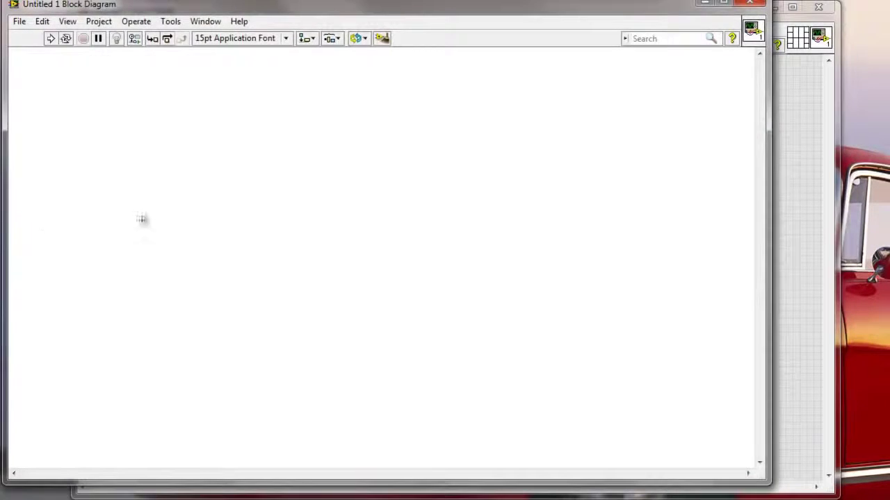
right_click(222, 202)
mouse_move(252, 243)
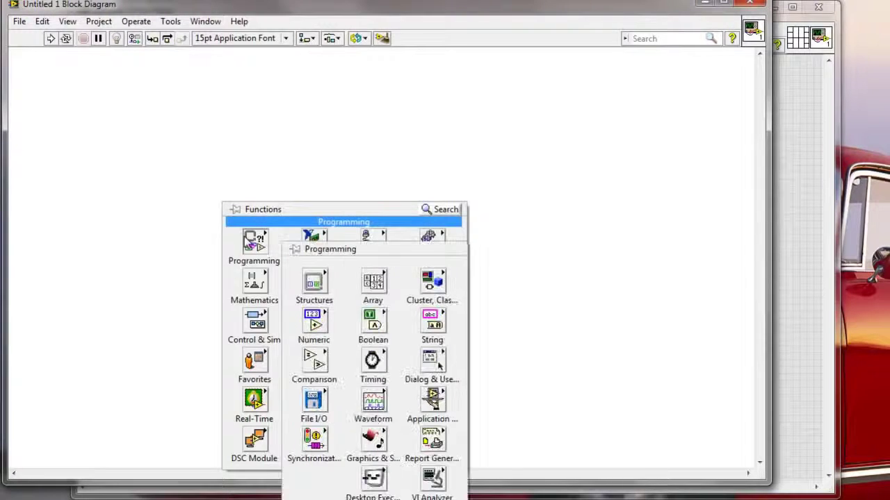
mouse_move(314, 285)
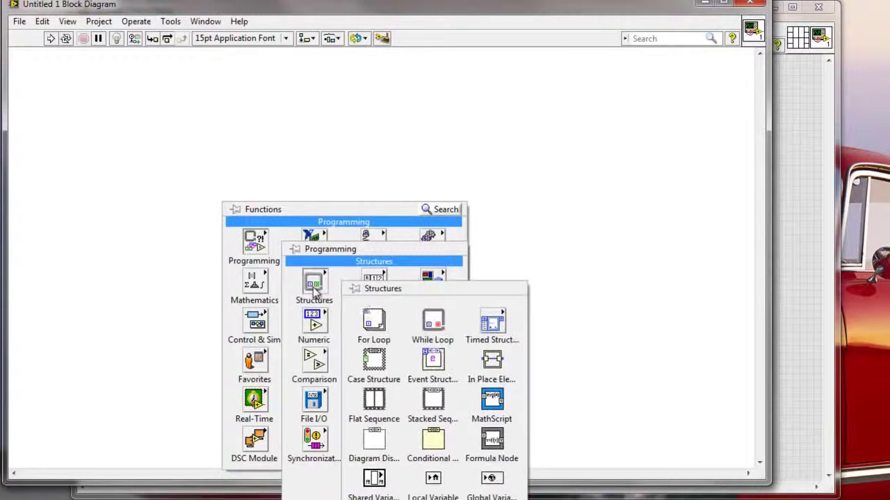
click(433, 320)
drag(152, 101, 620, 394)
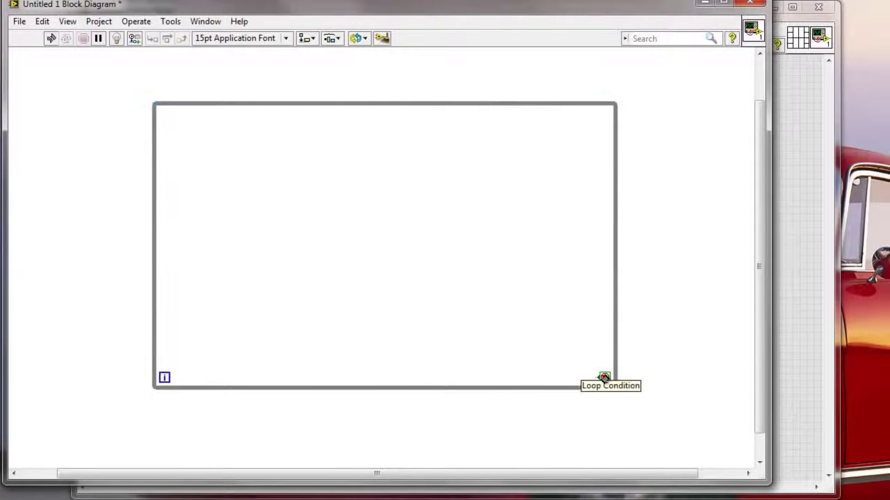
Create a Boolean control wired to the loop's stop condition terminal.
right_click(604, 377)
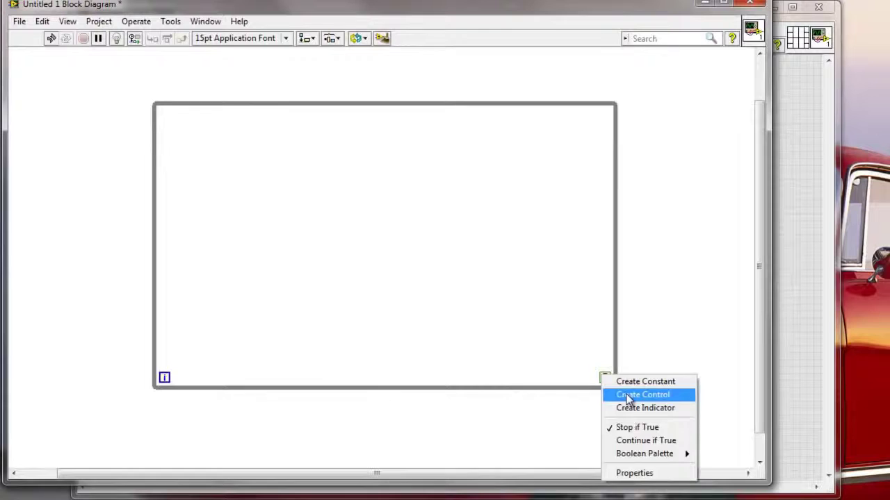
click(627, 398)
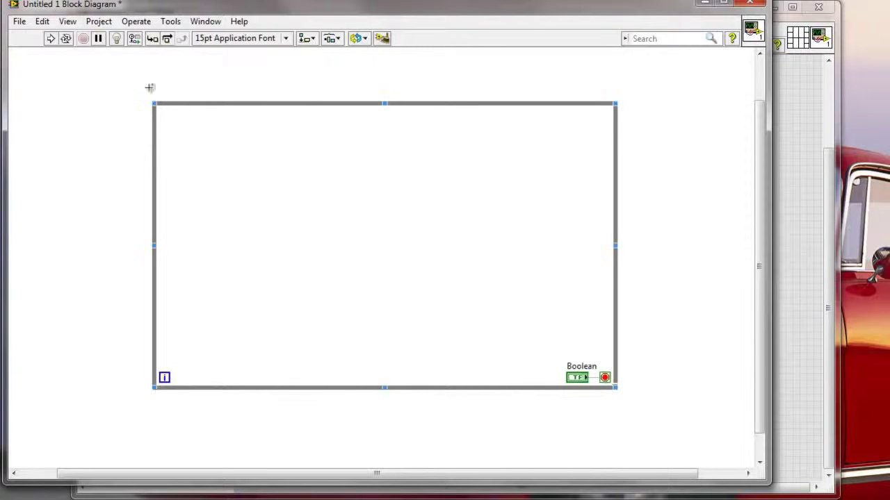
drag(120, 76, 638, 414)
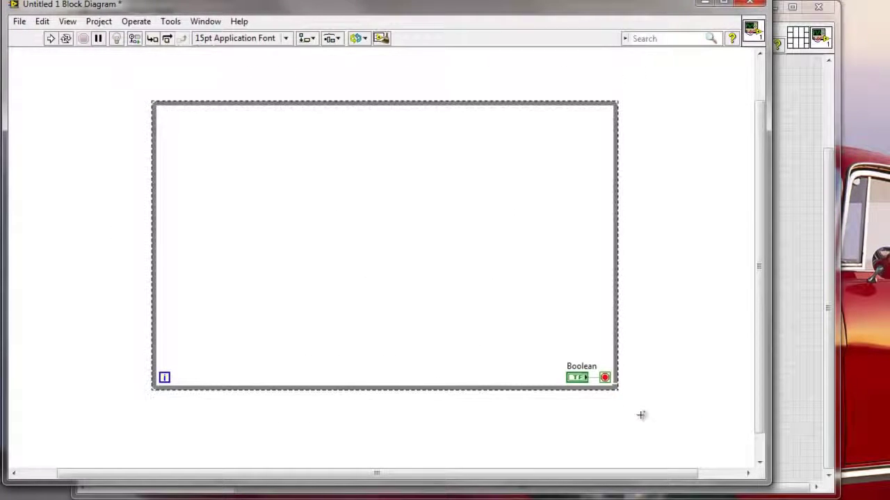
click(657, 365)
click(42, 21)
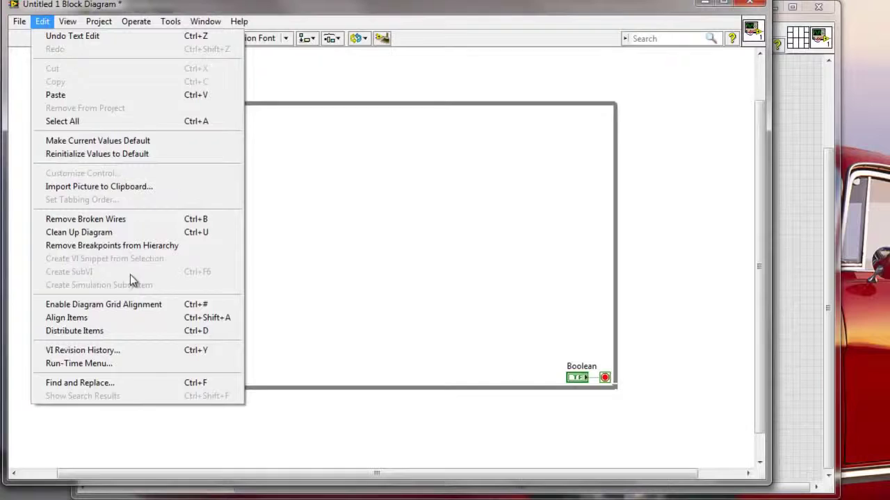
click(276, 217)
drag(98, 53, 673, 422)
click(41, 21)
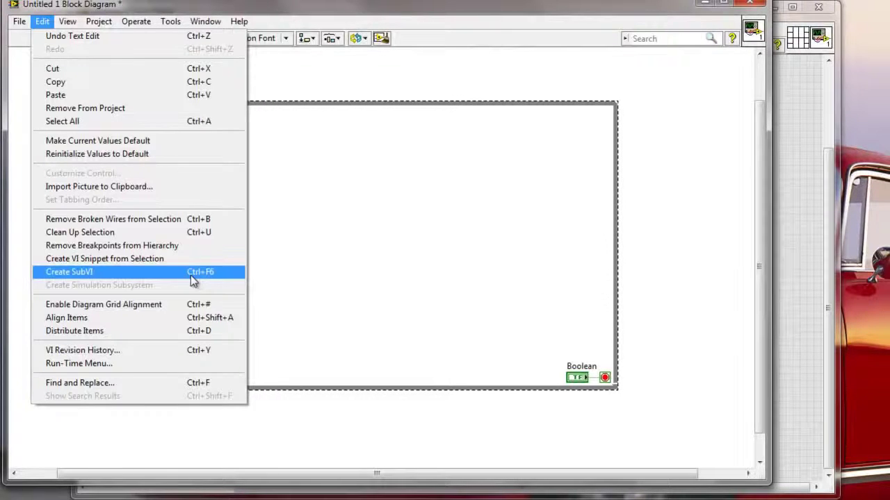
click(681, 288)
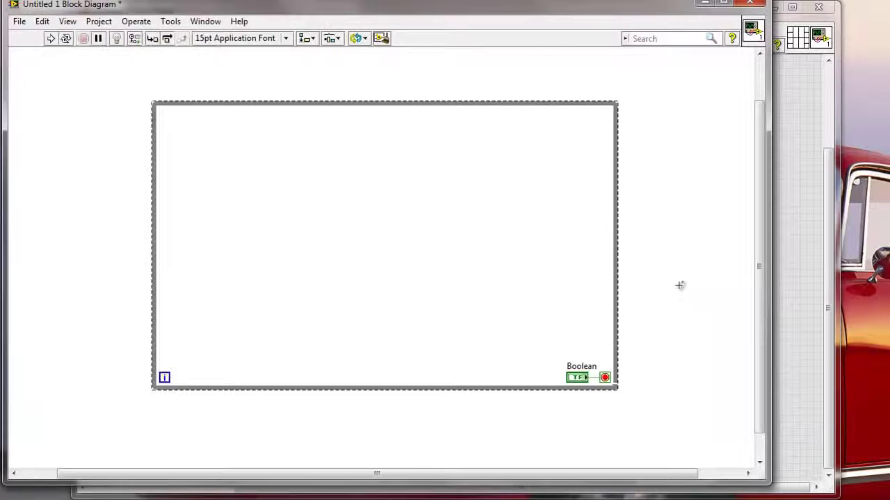
In Options > Menu Shortcuts, collapse File and select Edit > Create SubVI.
click(170, 21)
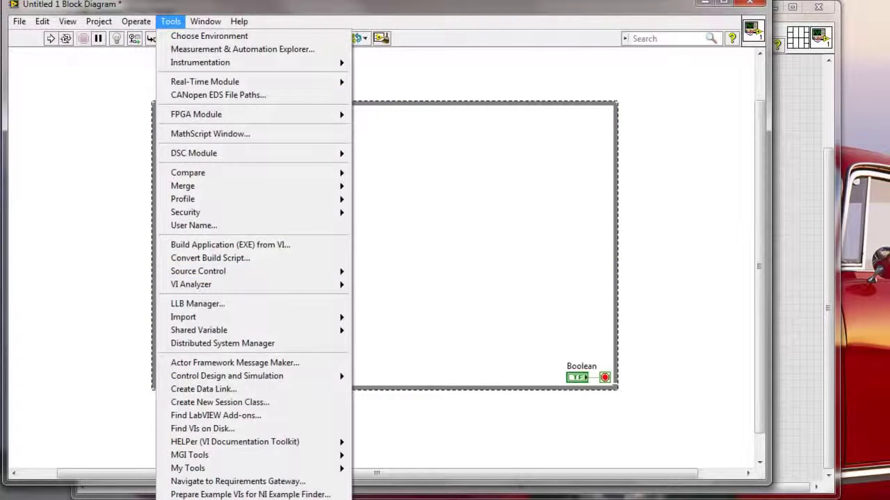
key(Escape)
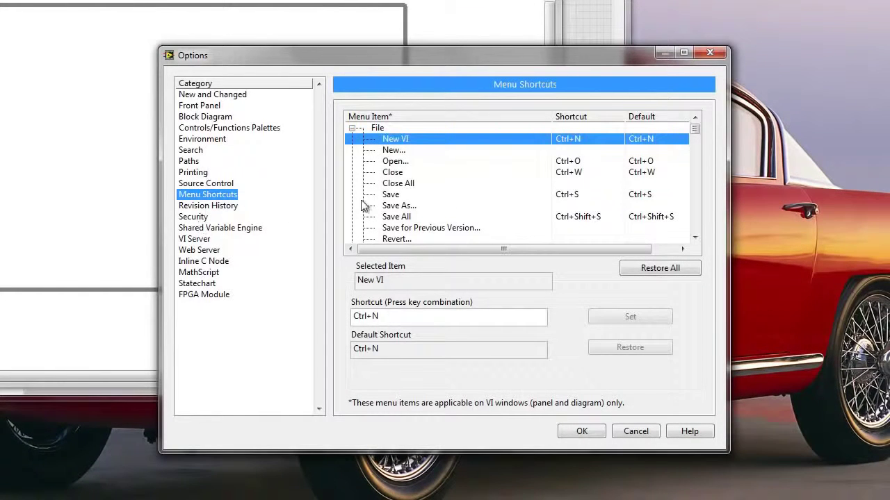
click(352, 128)
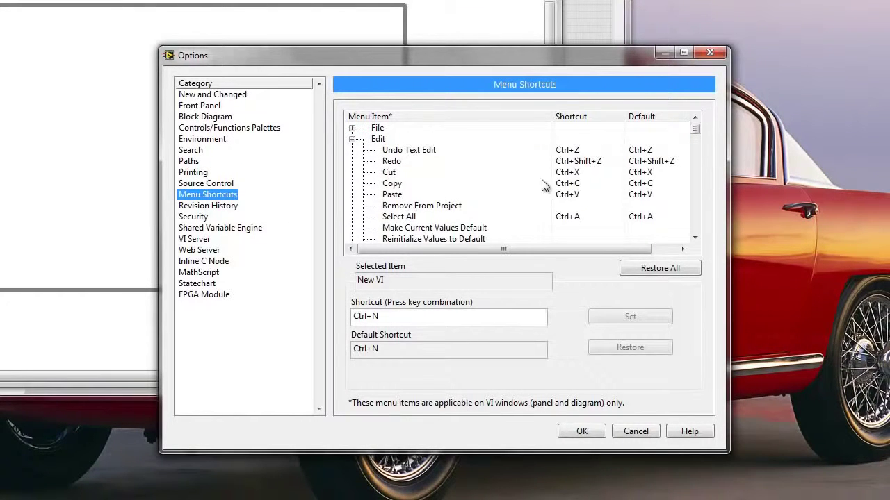
click(695, 238)
click(695, 238)
click(695, 238)
click(694, 238)
click(694, 238)
click(694, 237)
click(694, 238)
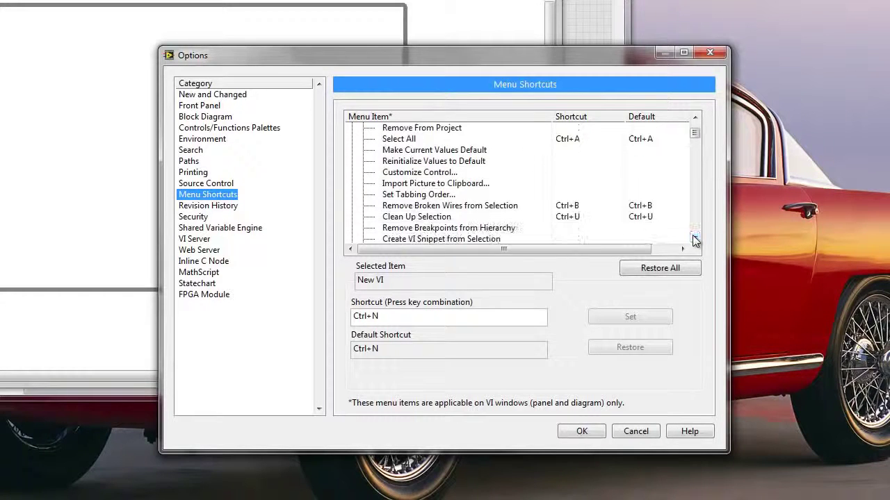
click(694, 238)
click(694, 237)
click(695, 238)
click(448, 217)
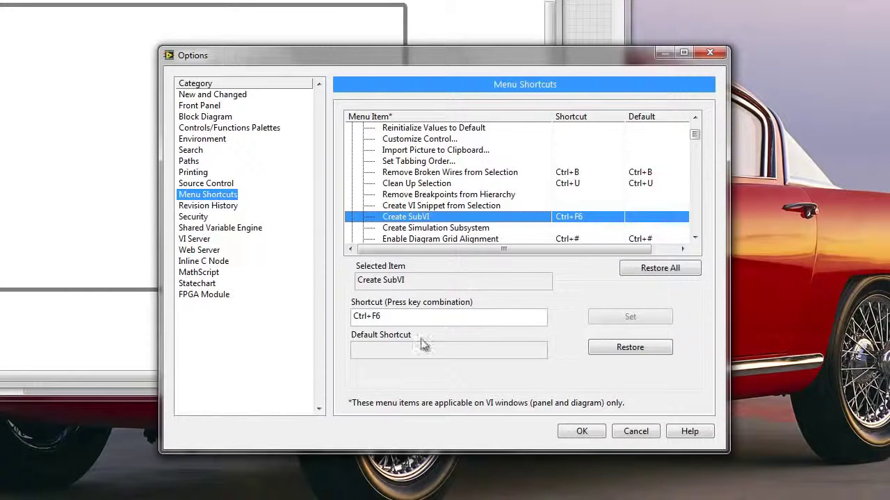
Try Ctrl+F7 and Ctrl+F5 as its shortcut, ending back on Ctrl+F6.
drag(420, 317, 349, 316)
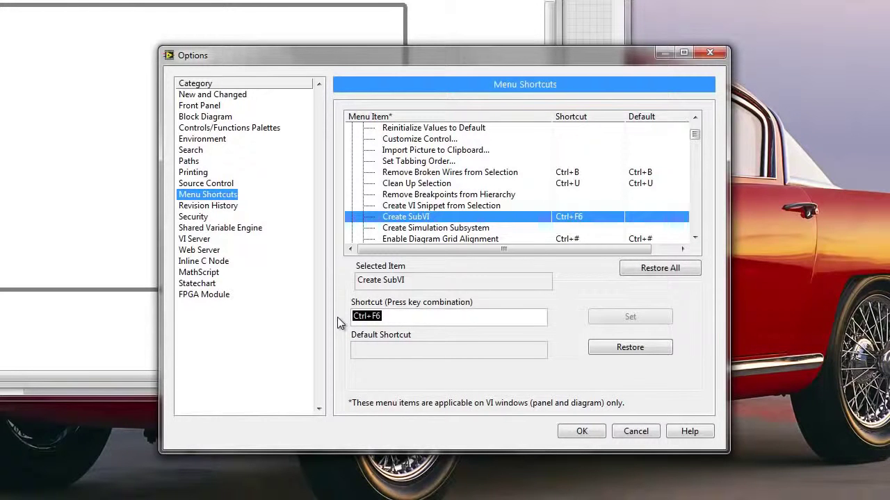
key(ctrl+F6)
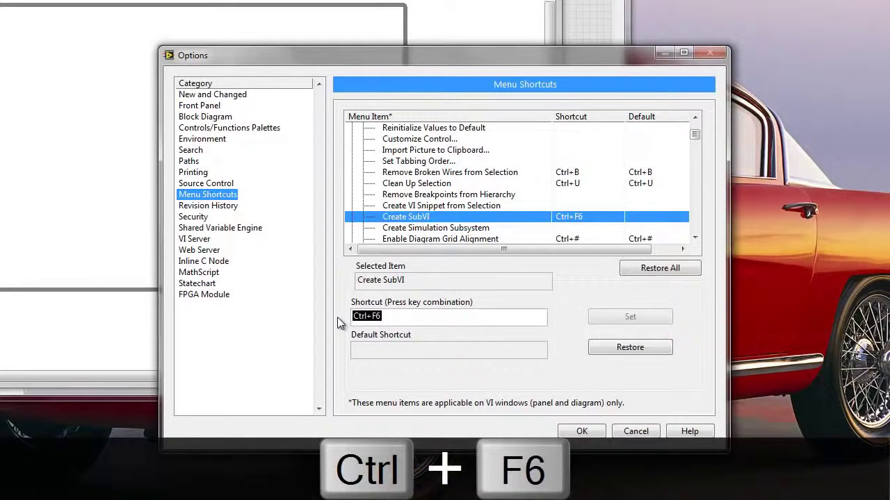
key(ctrl+F7)
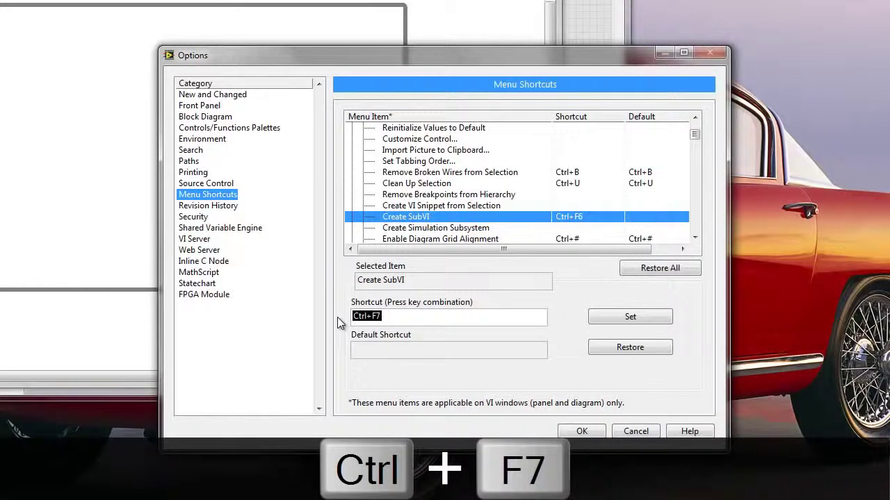
key(ctrl+F5)
key(ctrl+F6)
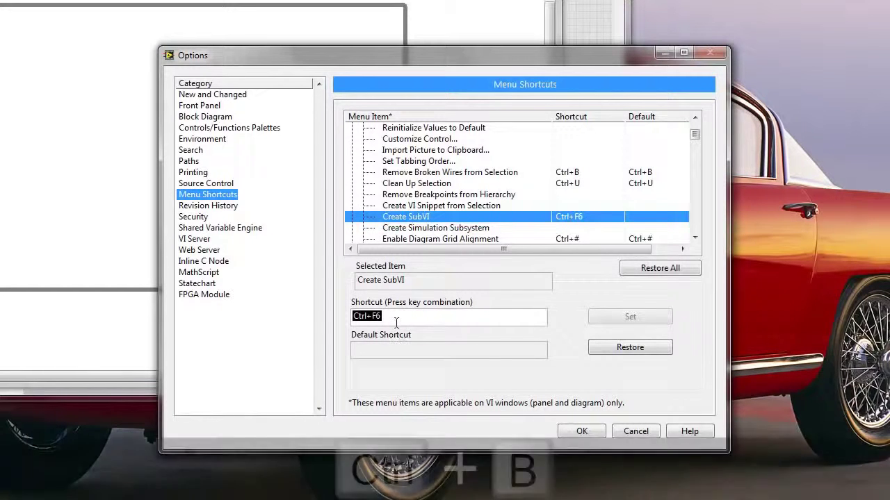
Test the conflicting Ctrl+B shortcut, then restore Ctrl+F6 for Create SubVI.
key(ctrl+b)
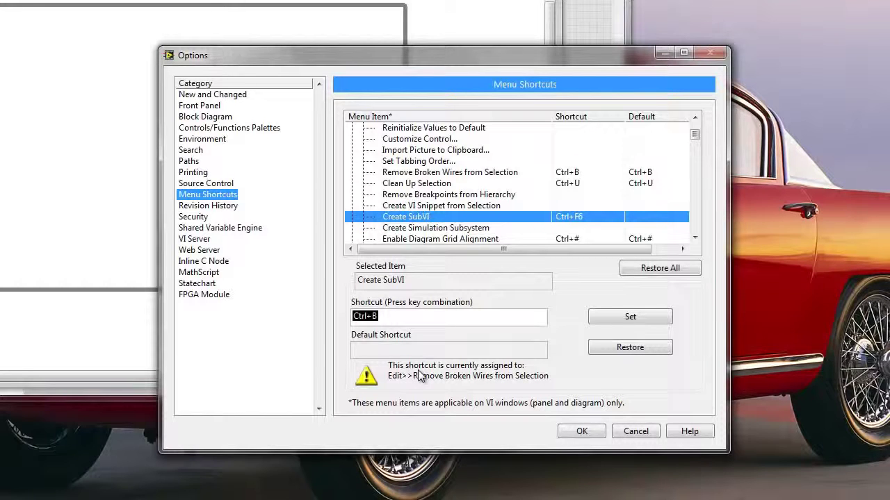
click(399, 320)
key(ctrl+F6)
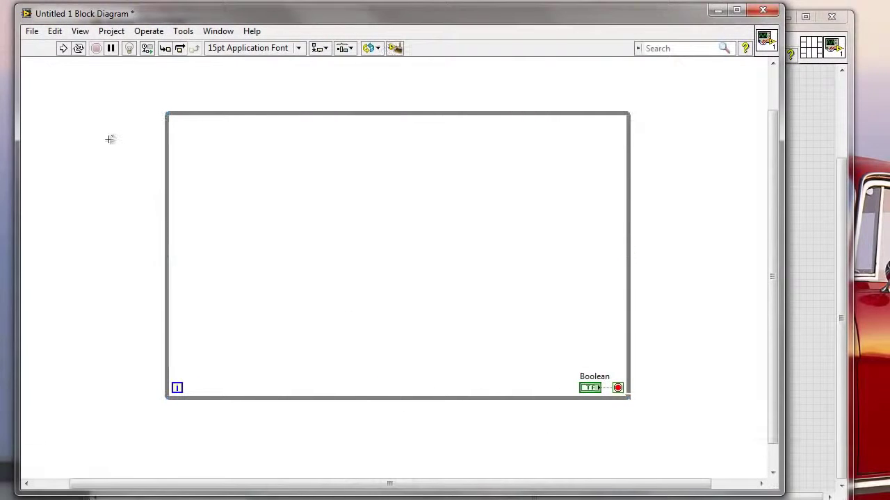
Convert the selected While Loop into subVI Untitled 2 with Ctrl+F6, confirming the warning.
click(55, 31)
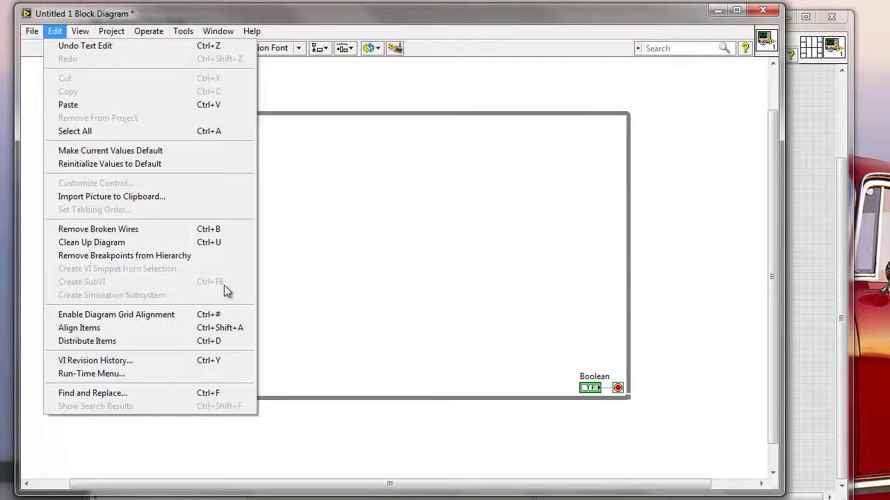
click(758, 203)
drag(125, 82, 669, 431)
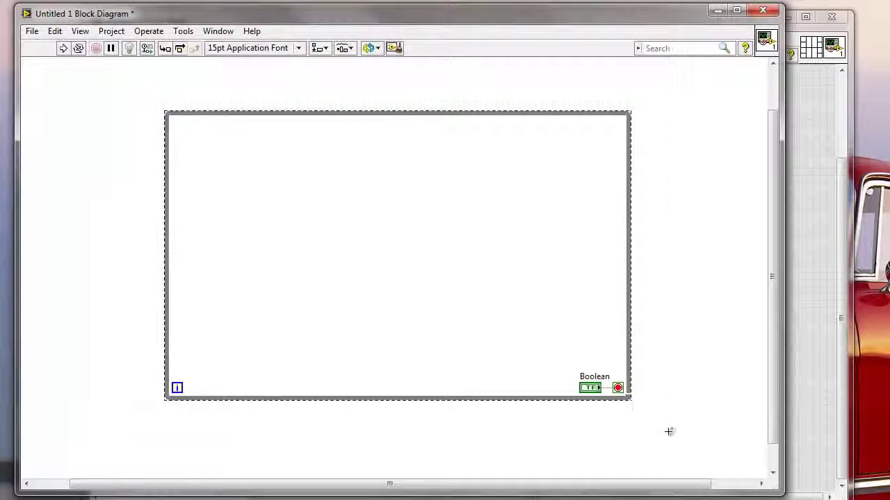
key(ctrl+F6)
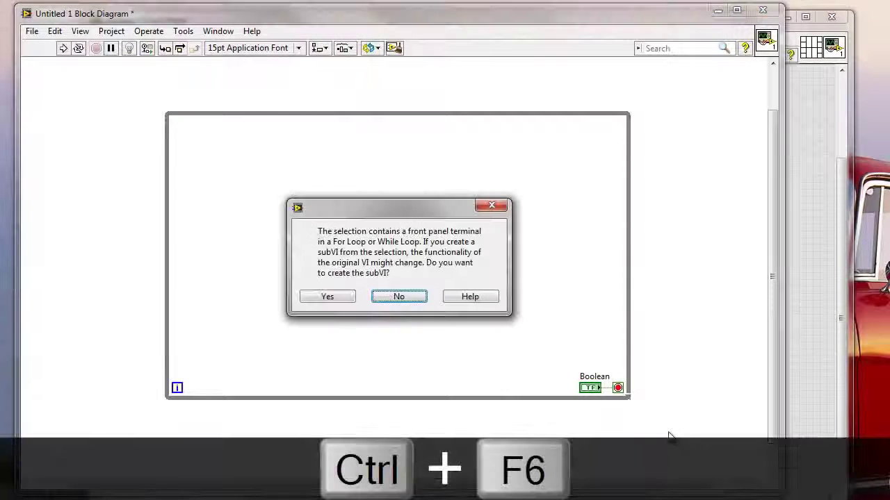
click(318, 297)
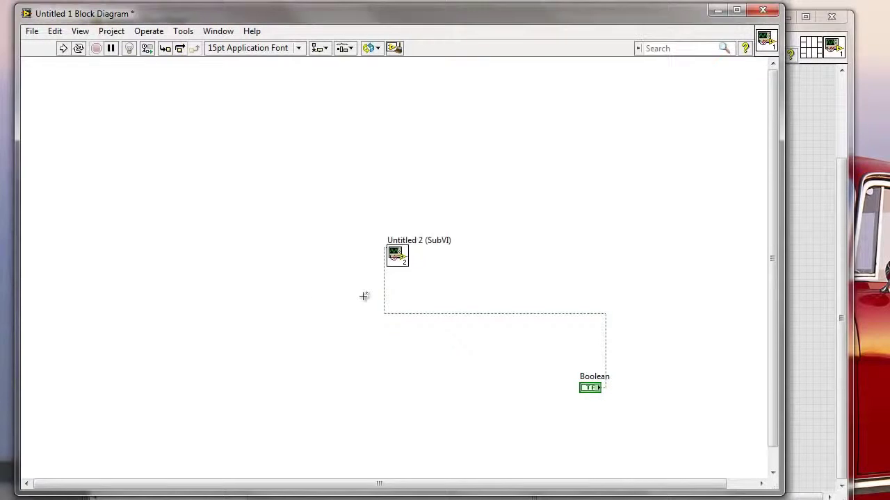
drag(403, 262, 445, 235)
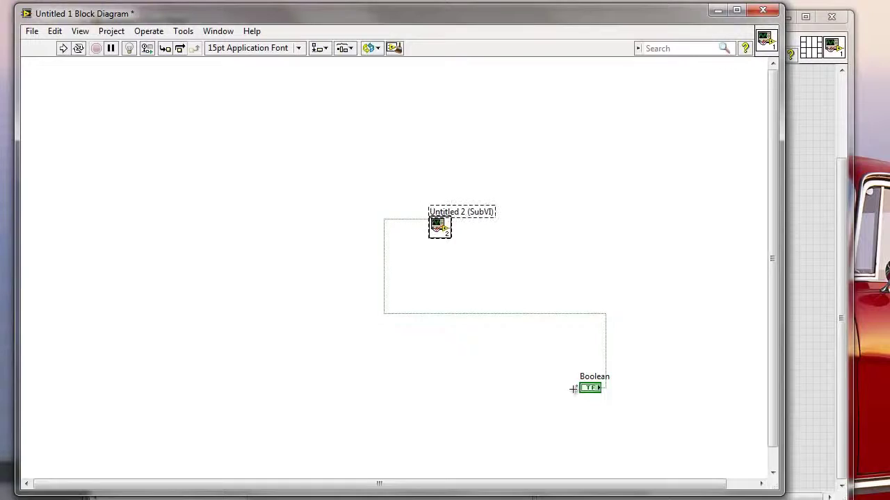
Wrap the Untitled 2 node, wire and Boolean into subVI Untitled 3 and view its diagram.
drag(273, 181, 626, 401)
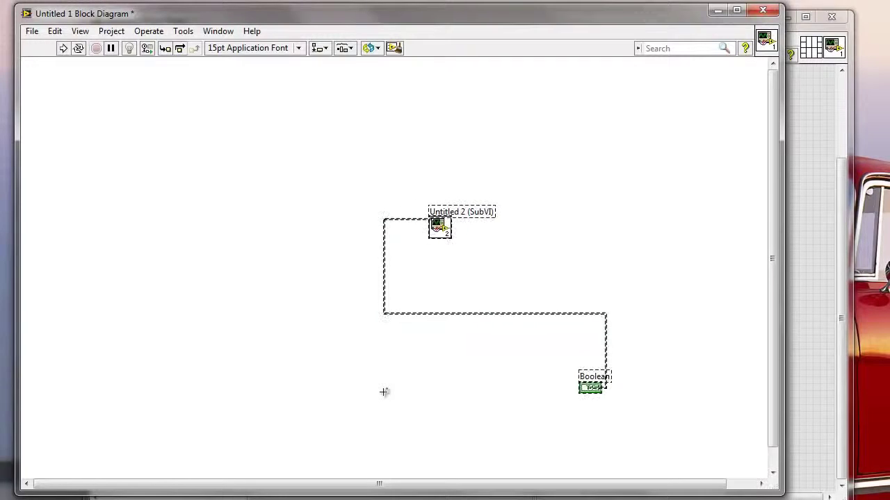
key(ctrl+F6)
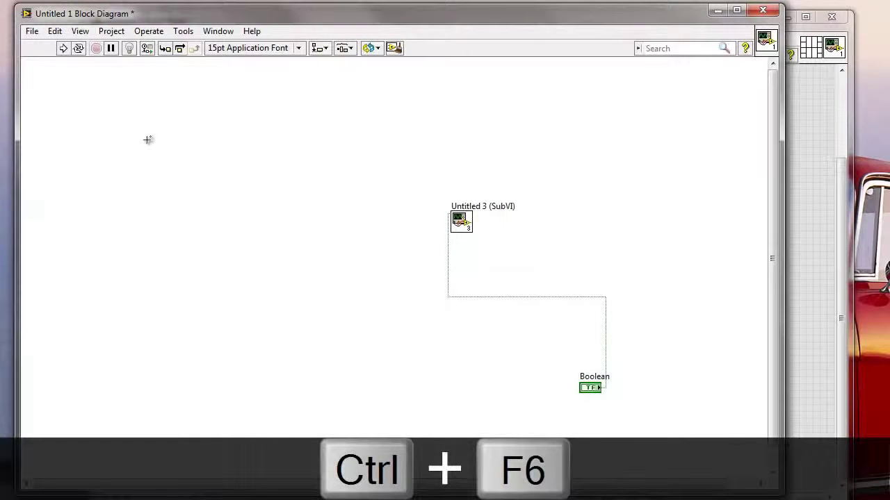
double_click(459, 221)
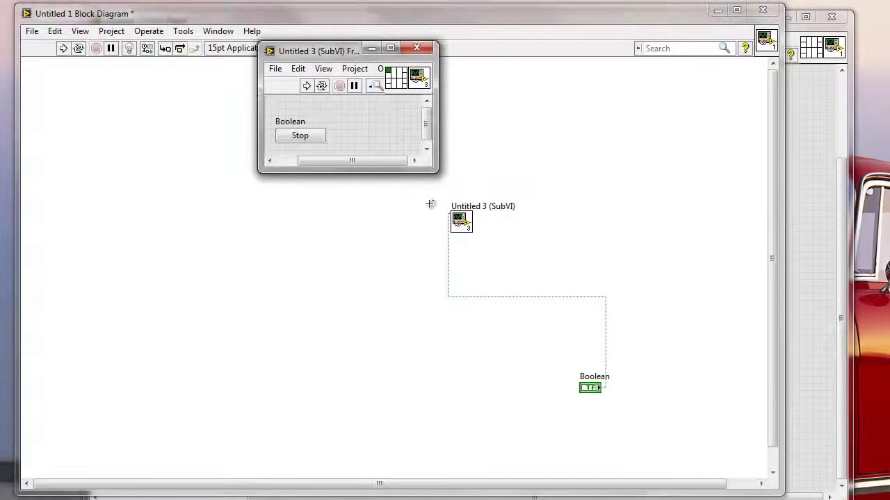
key(ctrl+e)
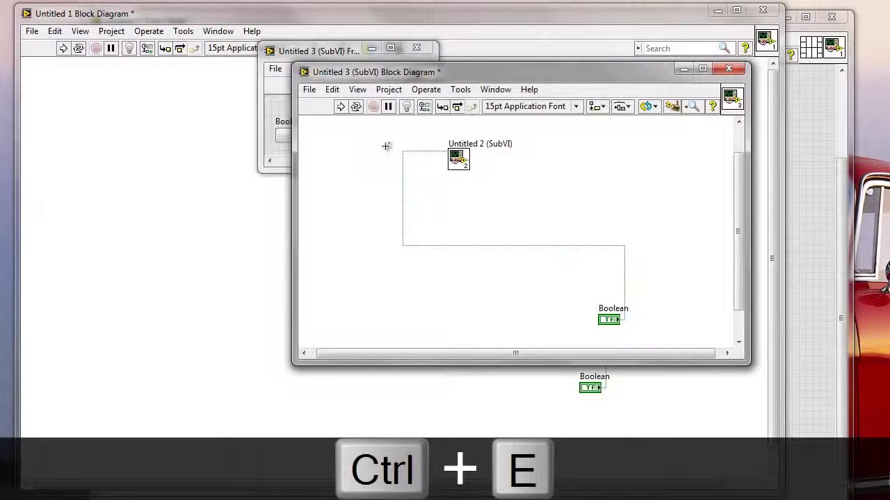
Inspect the nested Untitled 2 diagram, then close all subVI windows without deciding on saving.
double_click(458, 159)
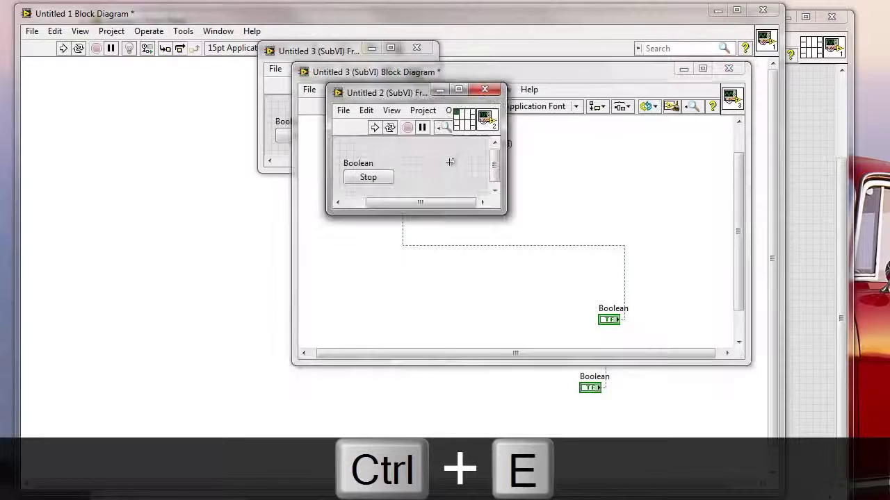
key(ctrl+e)
click(461, 183)
key(ctrl+w)
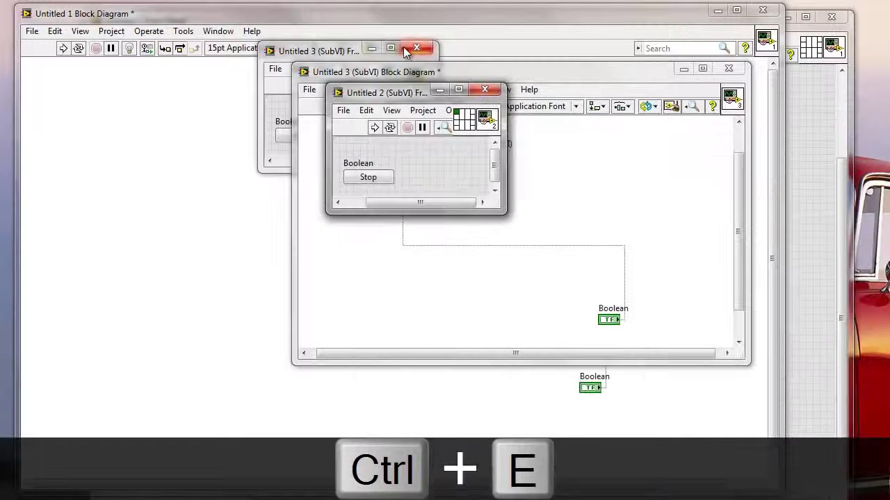
click(484, 89)
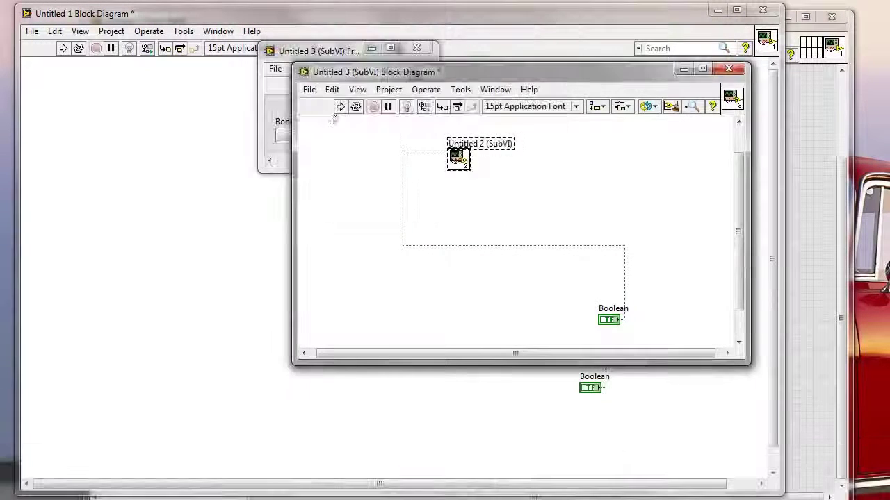
key(ctrl+w)
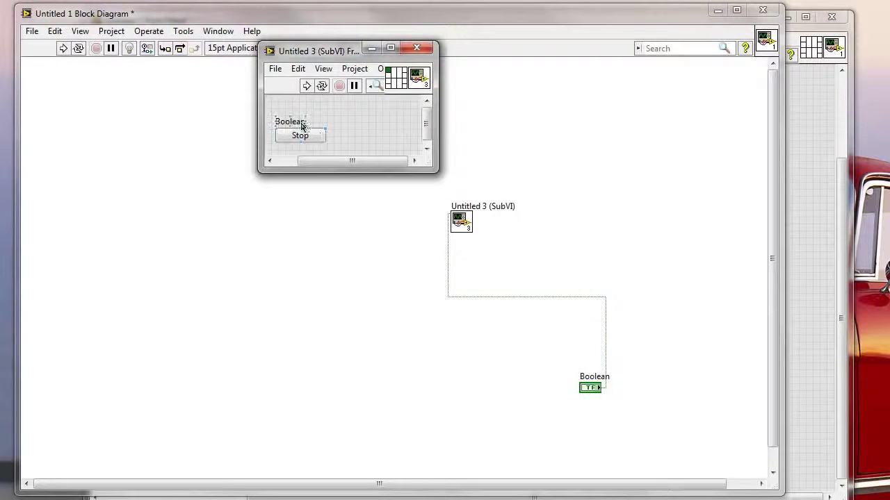
click(416, 47)
click(251, 119)
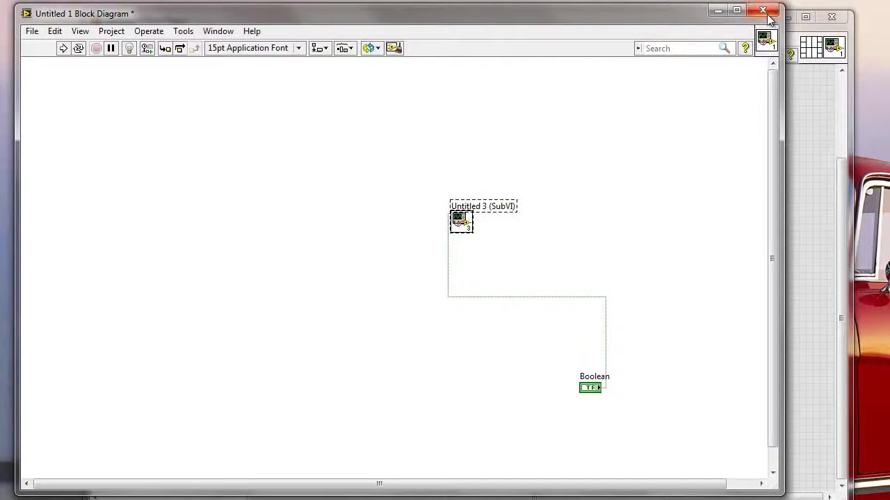
click(183, 31)
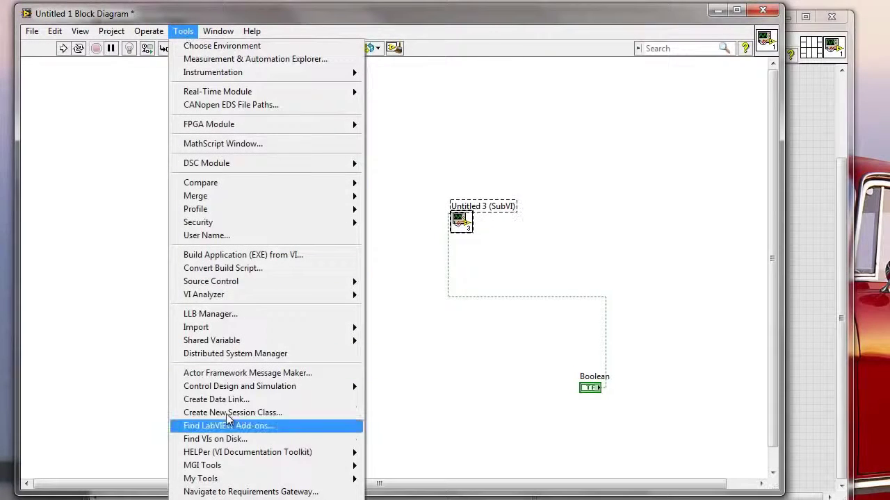
click(215, 499)
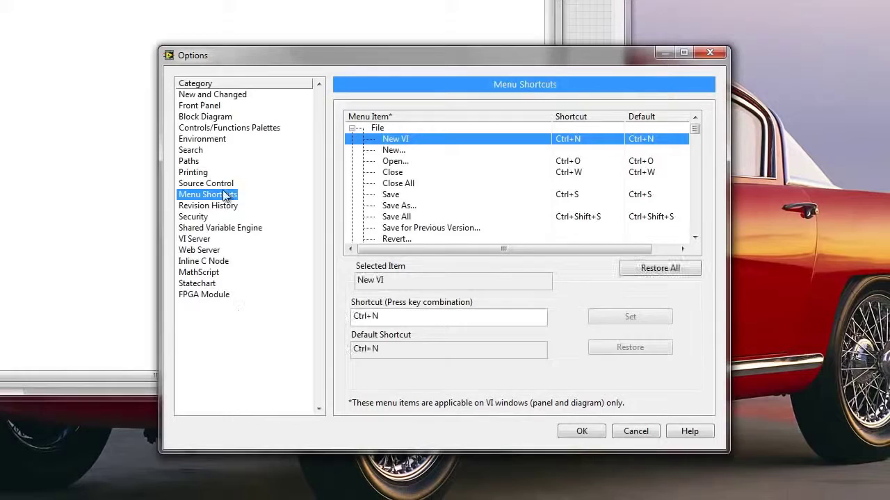
click(351, 128)
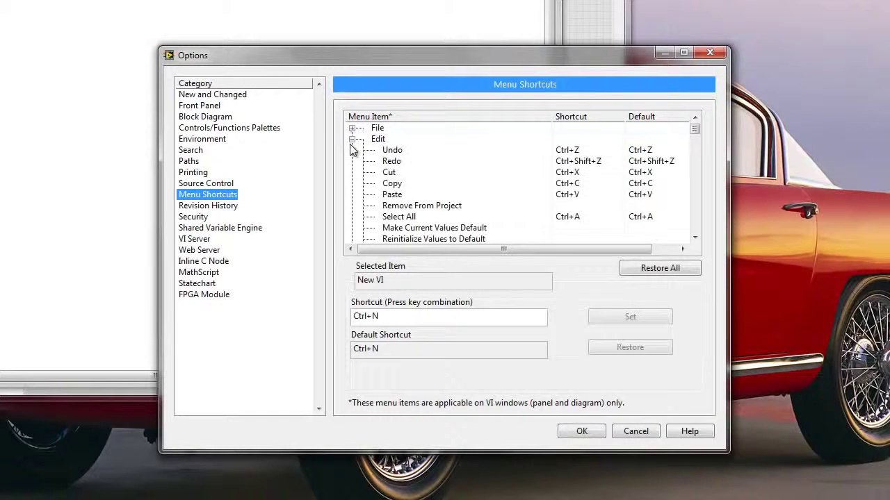
click(352, 139)
click(352, 150)
click(351, 161)
click(351, 172)
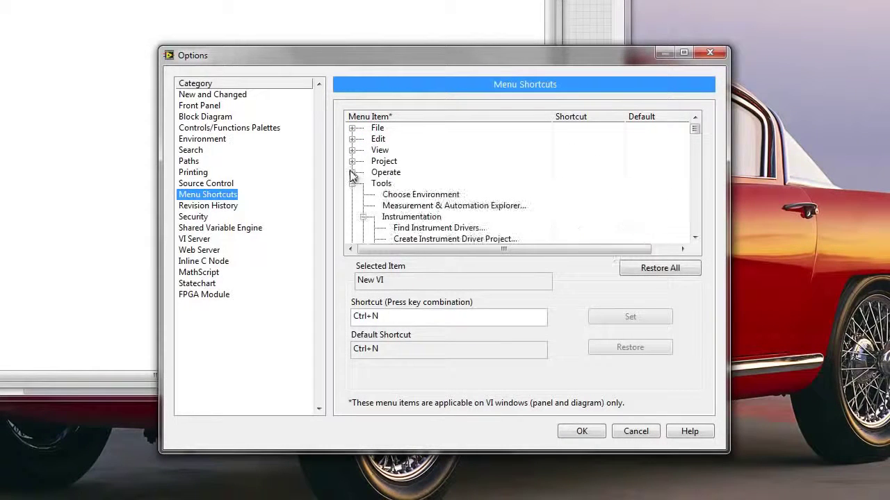
click(352, 183)
click(352, 196)
click(351, 206)
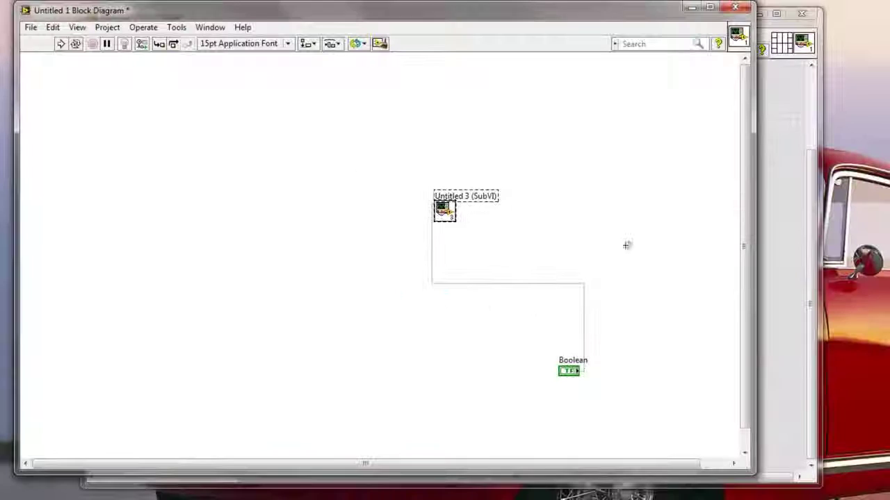
Delete the subVI, wire and Boolean, choosing Don't Save - All for both subVIs.
click(663, 96)
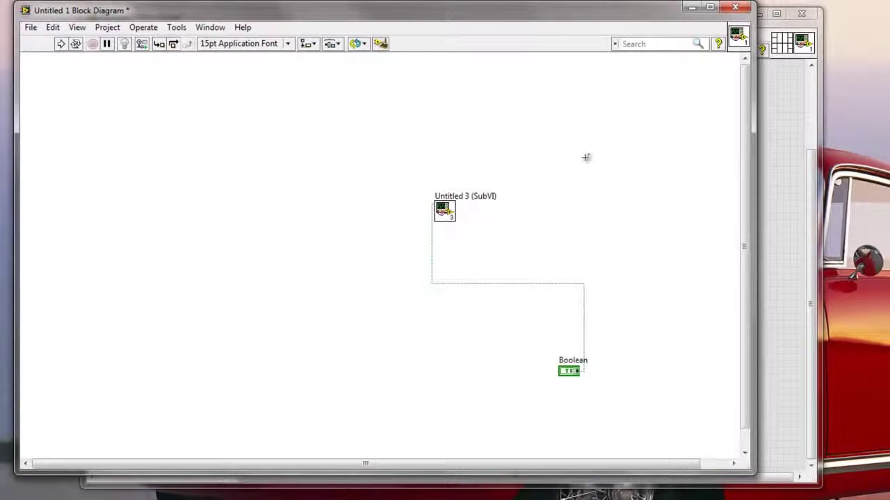
drag(389, 162, 630, 404)
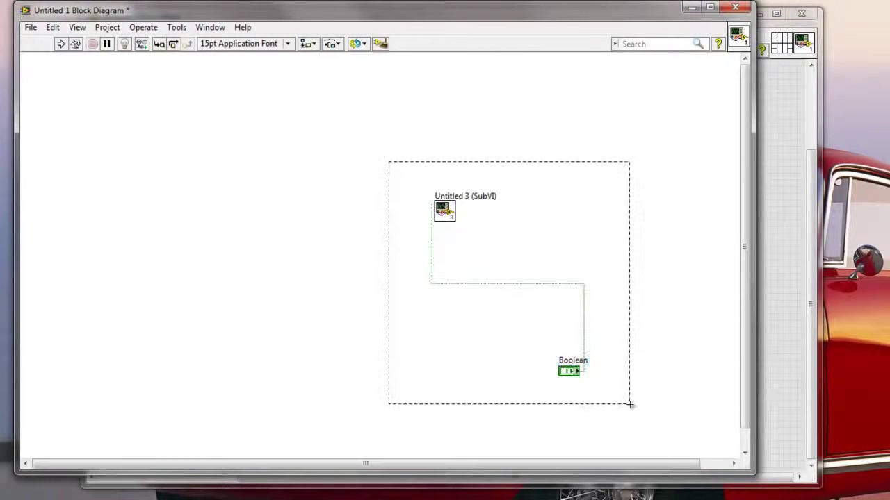
key(Delete)
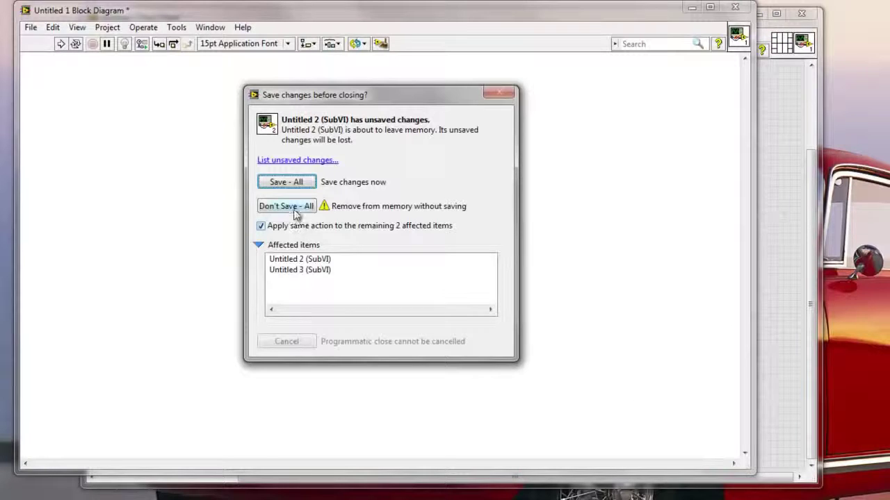
click(295, 211)
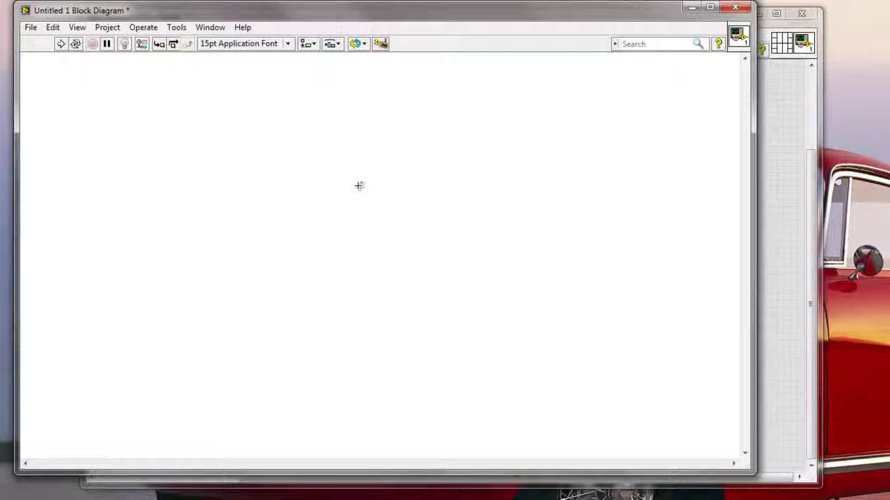
click(182, 28)
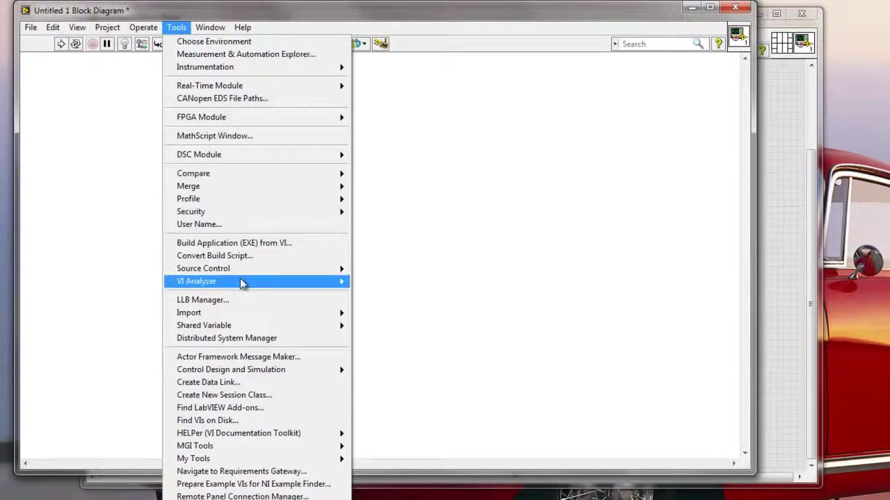
Reveal the Tools > My Tools submenu showing the single Example Tool entry.
click(251, 358)
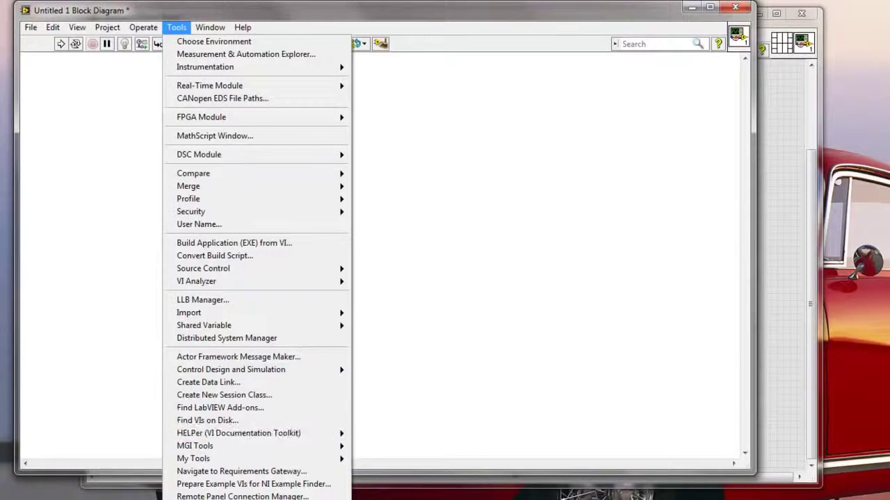
mouse_move(261, 368)
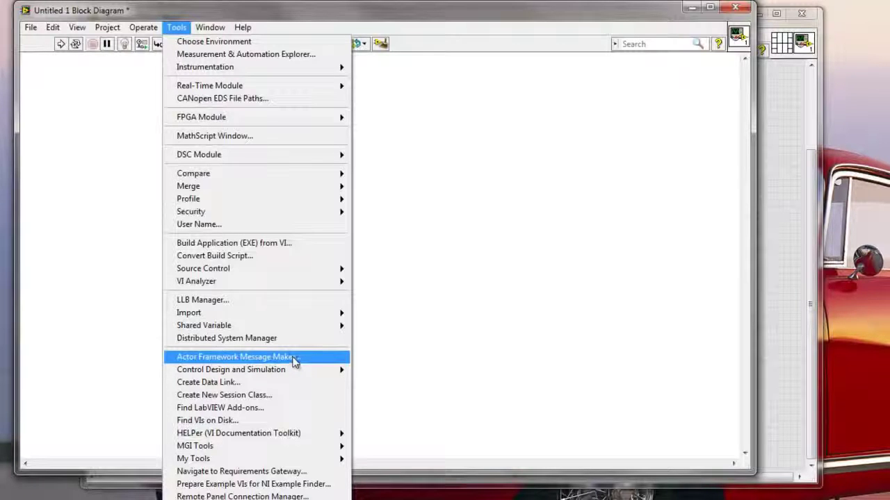
mouse_move(289, 372)
mouse_move(316, 374)
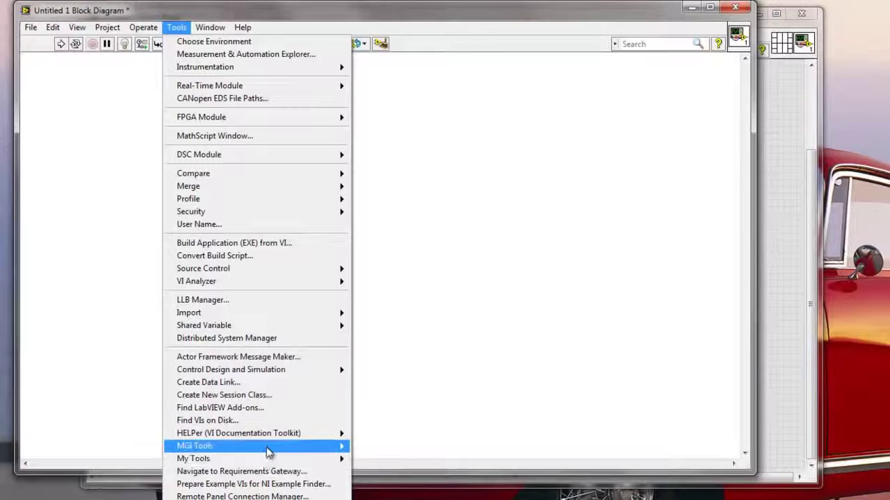
mouse_move(263, 459)
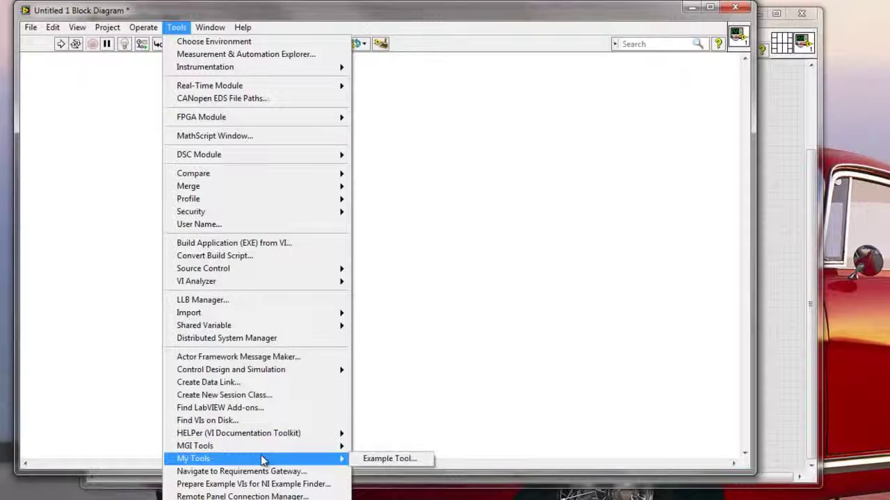
Run Example Tool, stop it, then recheck the My Tools submenu and close it.
click(361, 460)
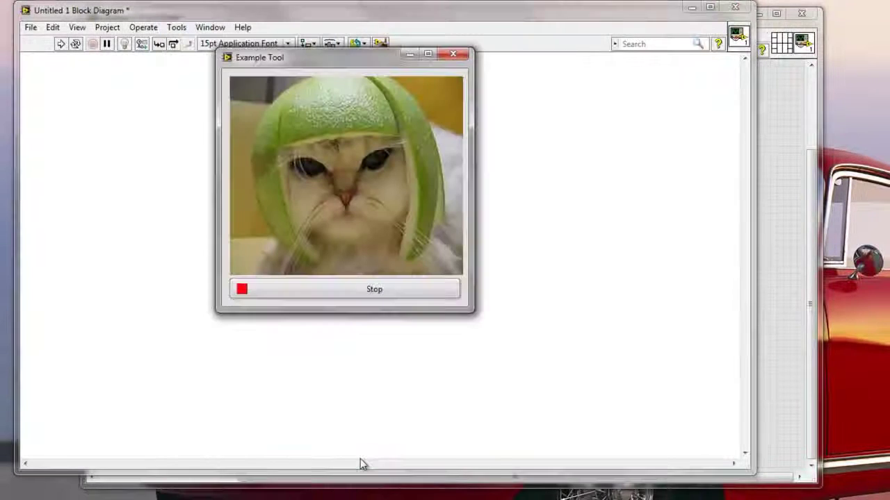
click(336, 291)
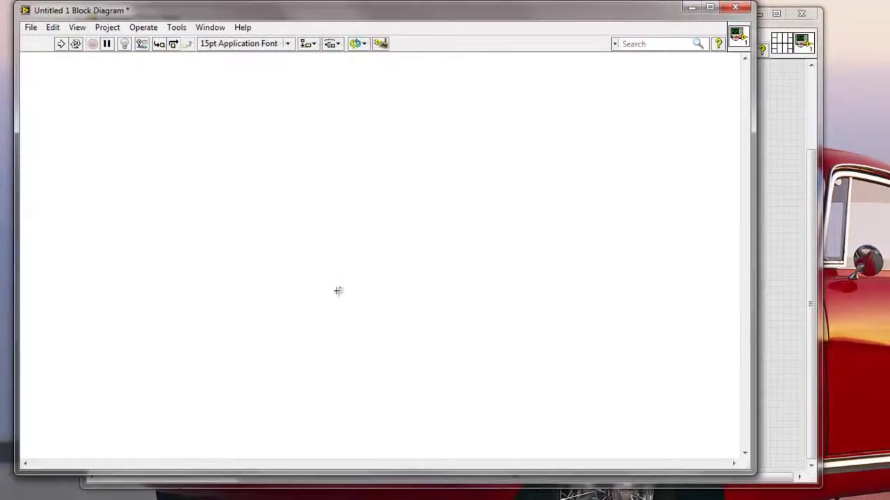
click(176, 27)
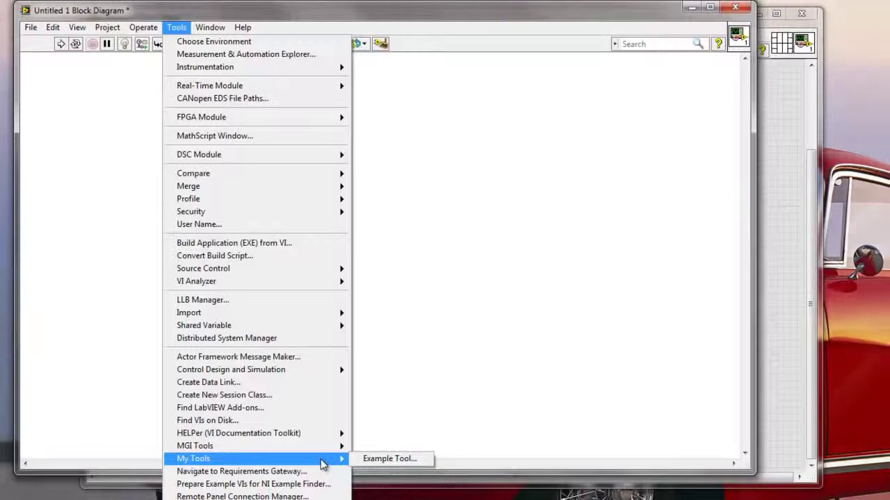
click(462, 345)
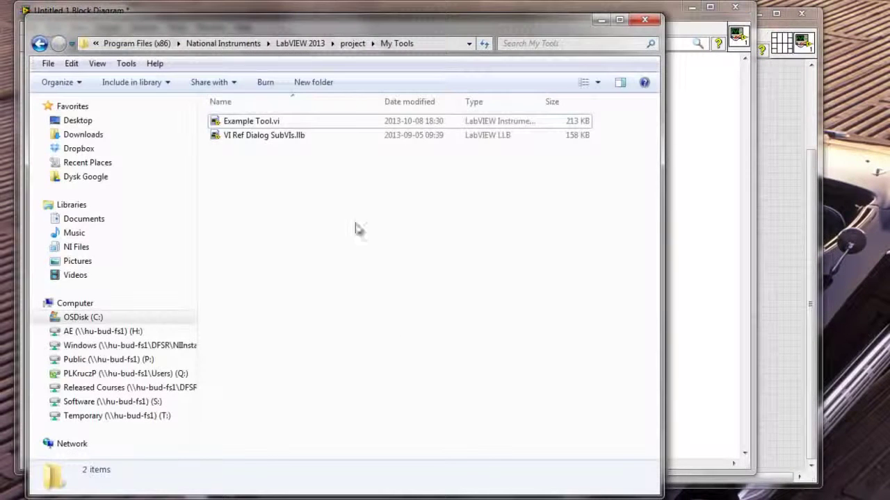
Go up to LabVIEW 2013 in Explorer and open its project folder.
click(300, 45)
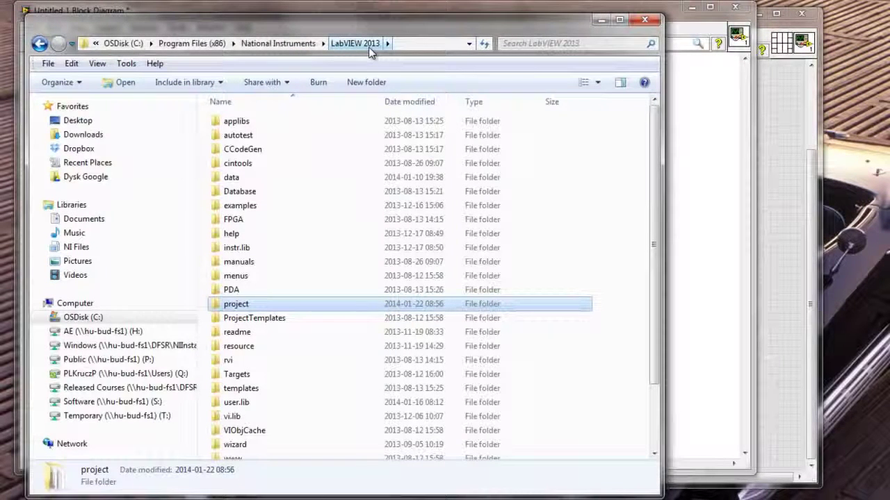
double_click(236, 304)
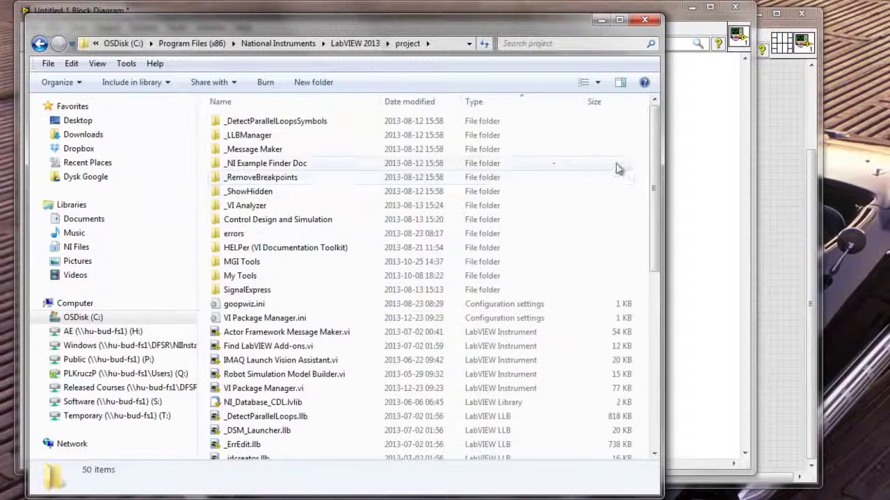
drag(657, 175, 648, 341)
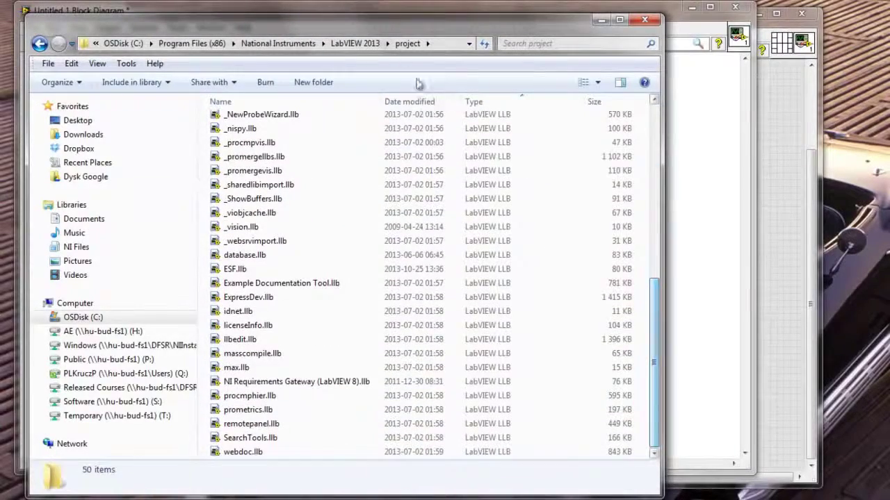
drag(393, 15, 848, 144)
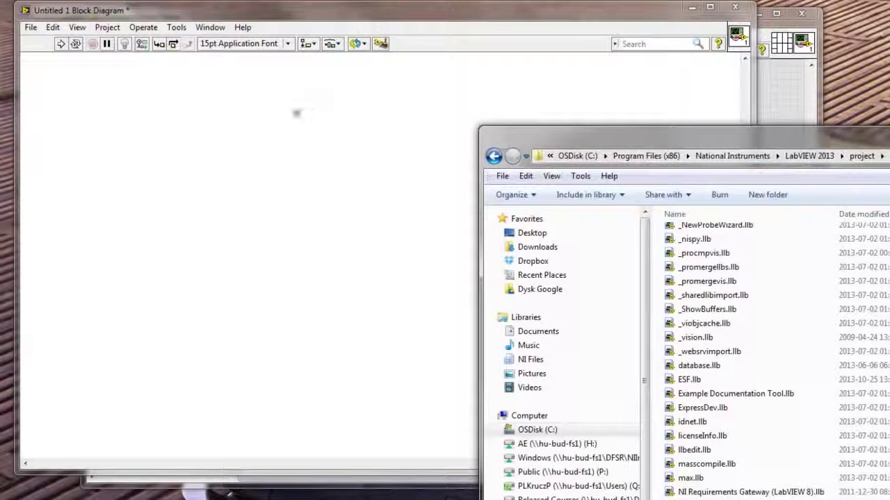
Glance at LabVIEW's Tools list again, then return to the project folder listing.
click(289, 114)
click(176, 27)
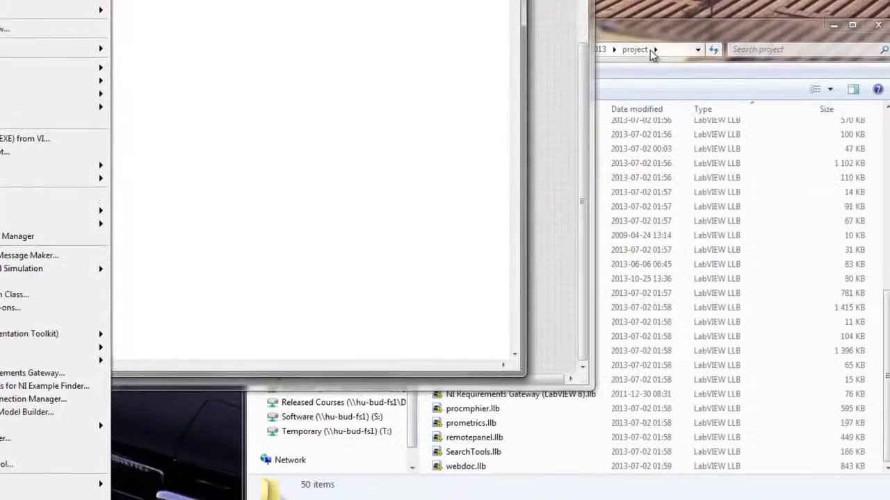
click(755, 316)
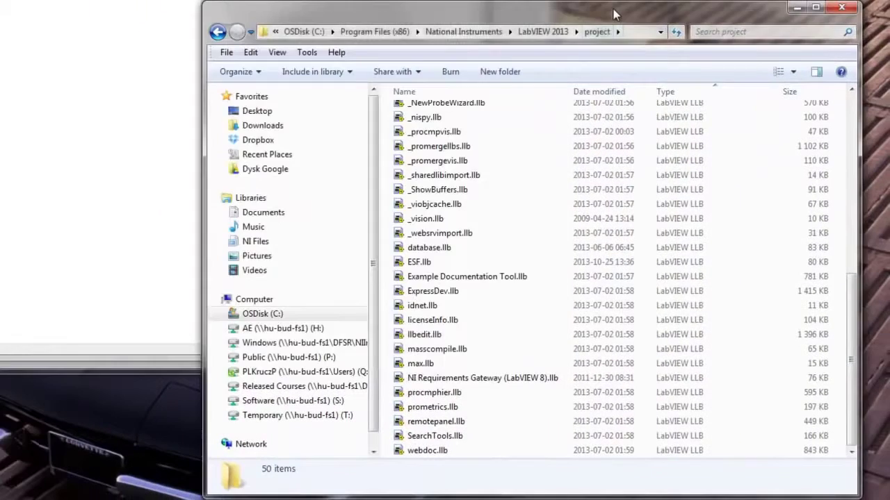
scroll(764, 285, up, 10)
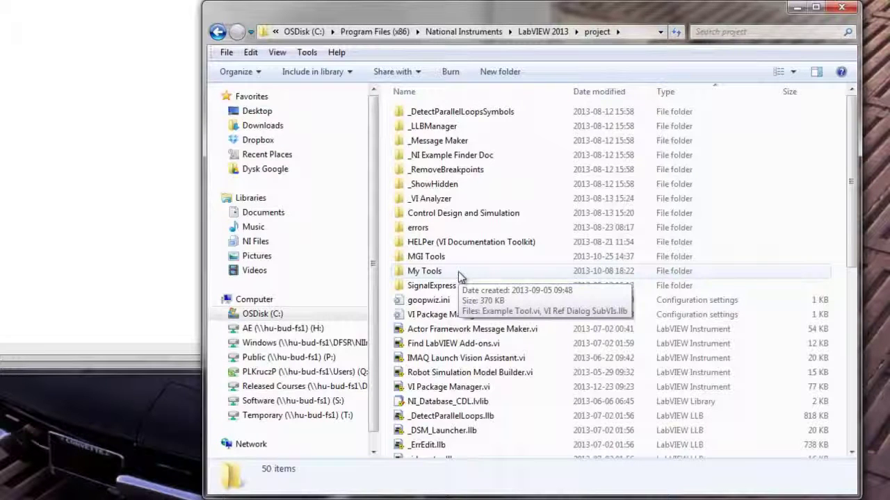
Create and open a new folder named 'My Tools 2' in project, then return to LabVIEW.
right_click(837, 272)
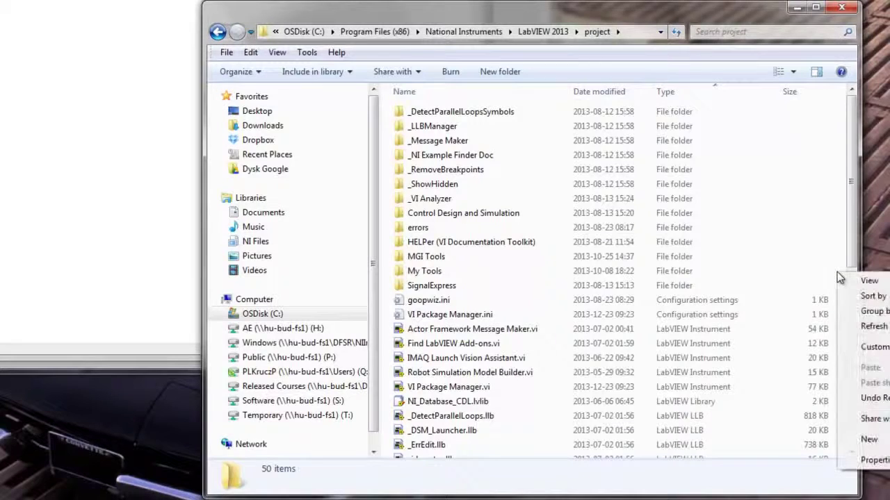
mouse_move(879, 439)
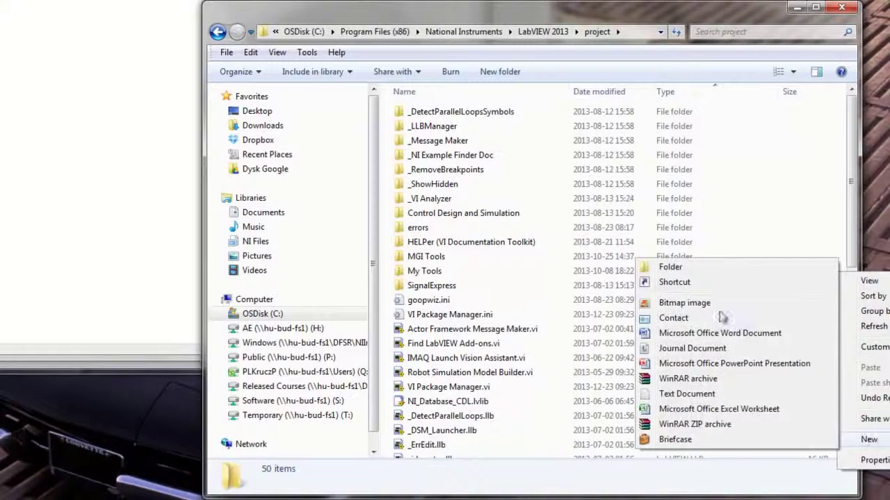
click(706, 271)
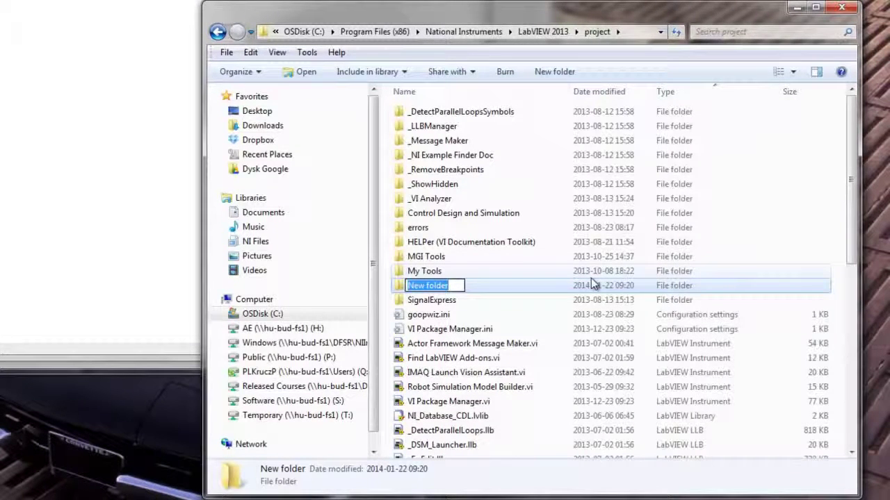
text(My Tools 2)
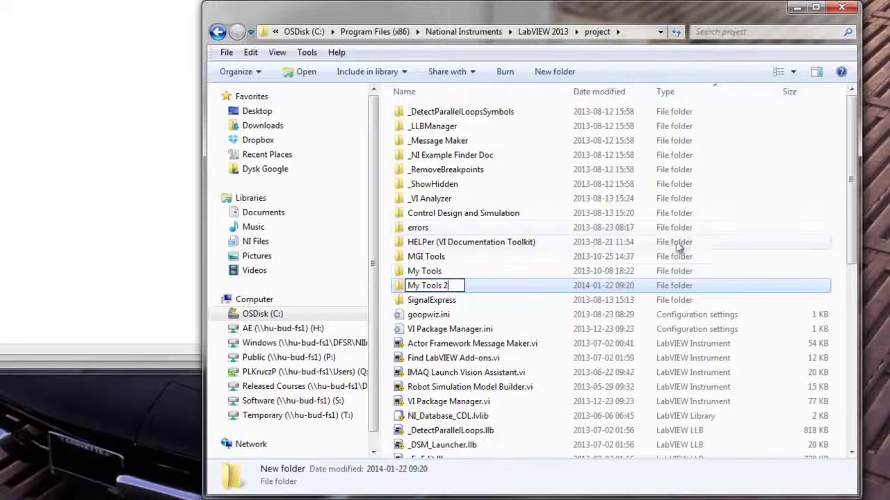
click(841, 255)
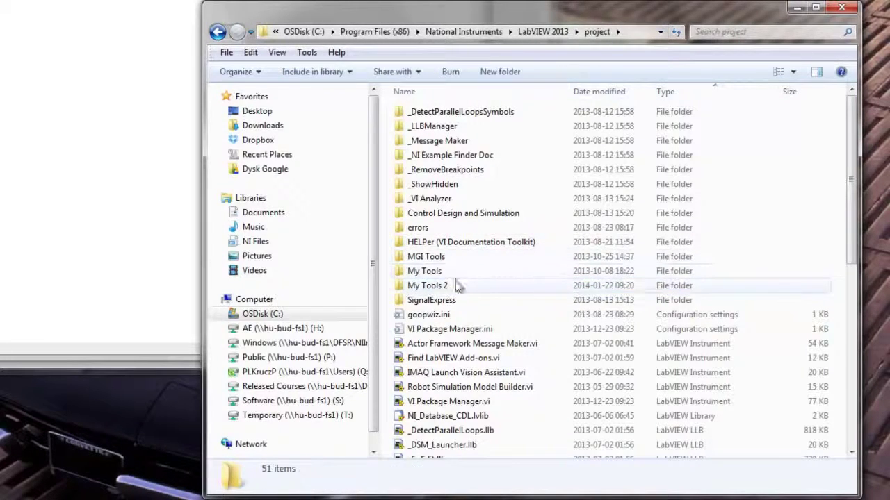
double_click(452, 285)
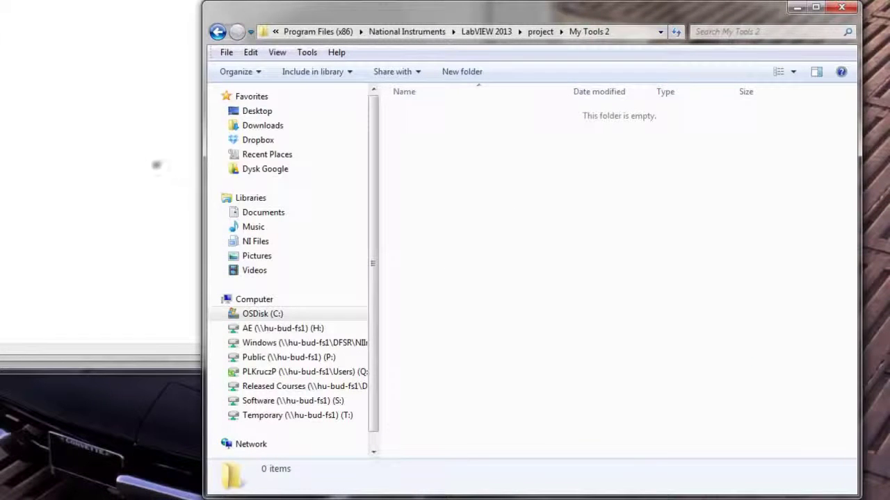
click(143, 72)
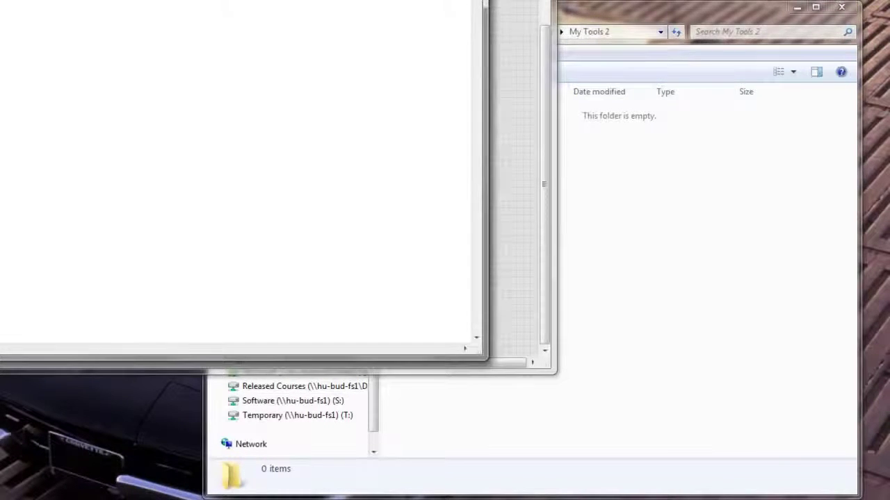
Start saving the untitled VI and navigate the Save dialog to the project's My Tools 2 folder.
click(23, 24)
click(41, 98)
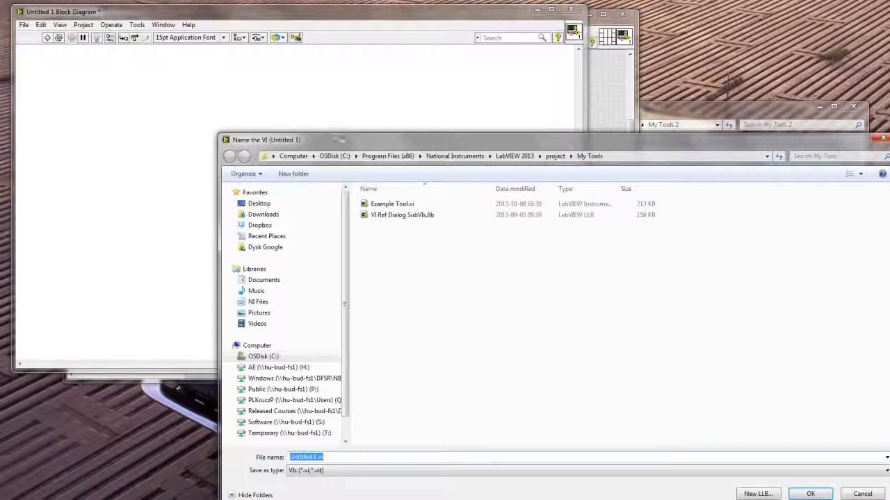
drag(386, 139, 263, 92)
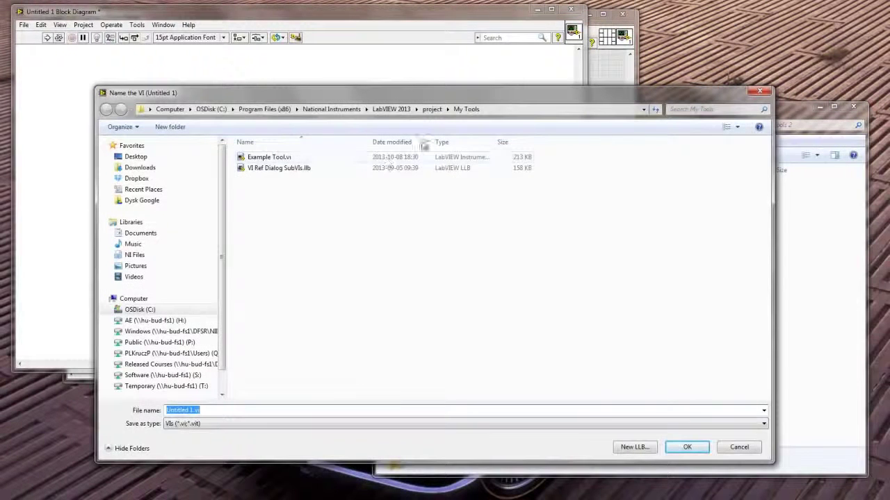
click(464, 112)
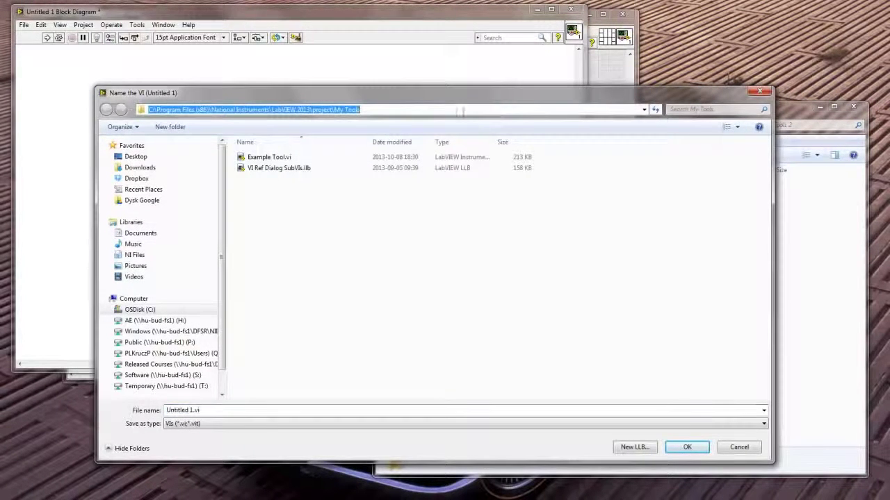
click(391, 111)
key(BackSpace)
key(BackSpace)
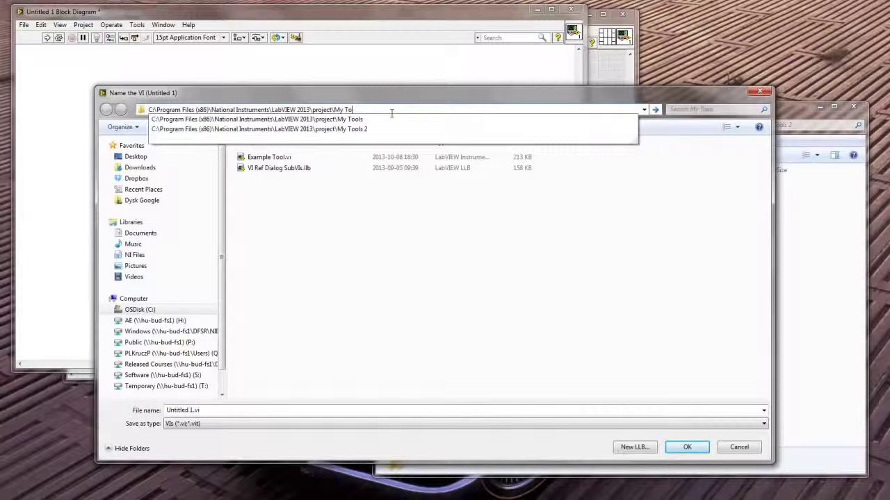
text(ol 2)
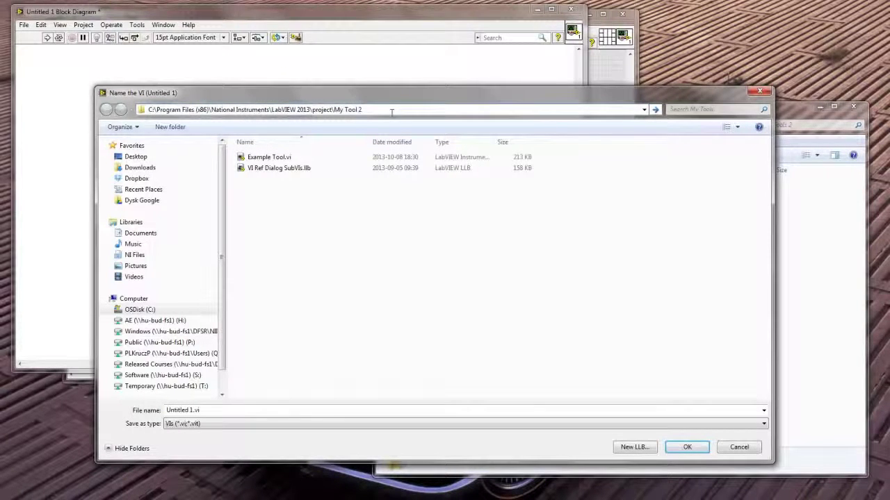
key(Return)
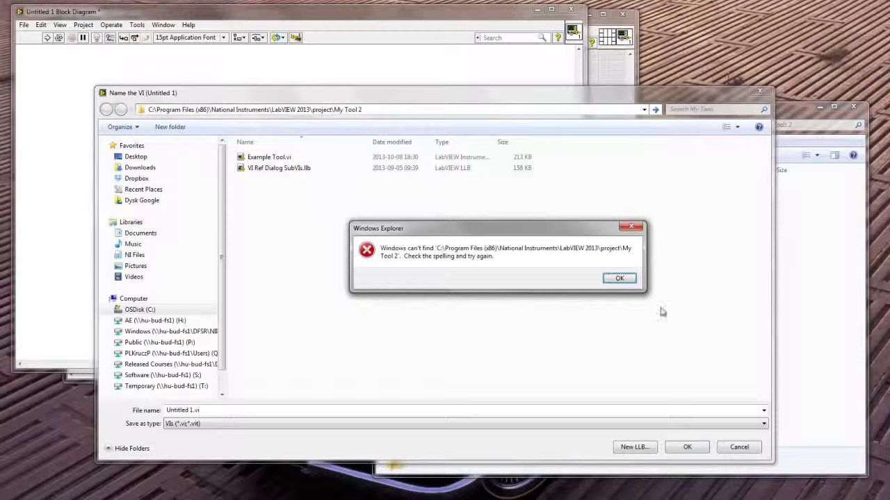
click(618, 277)
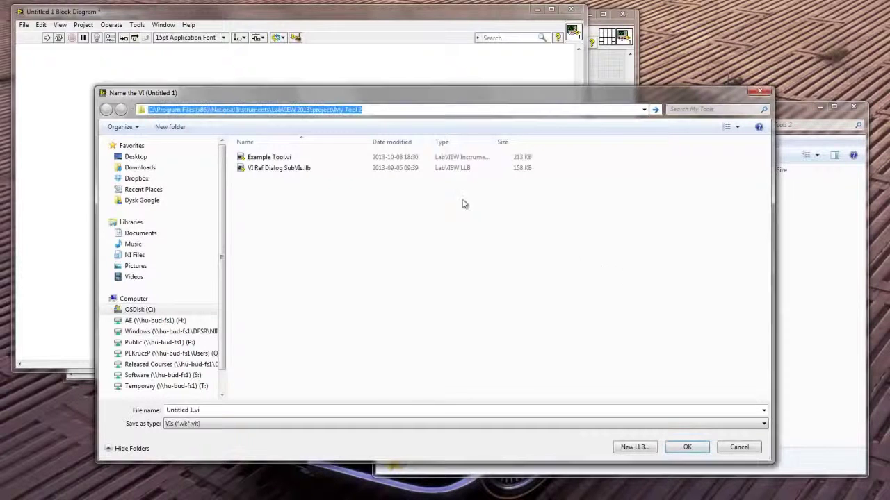
click(392, 111)
drag(335, 109, 383, 109)
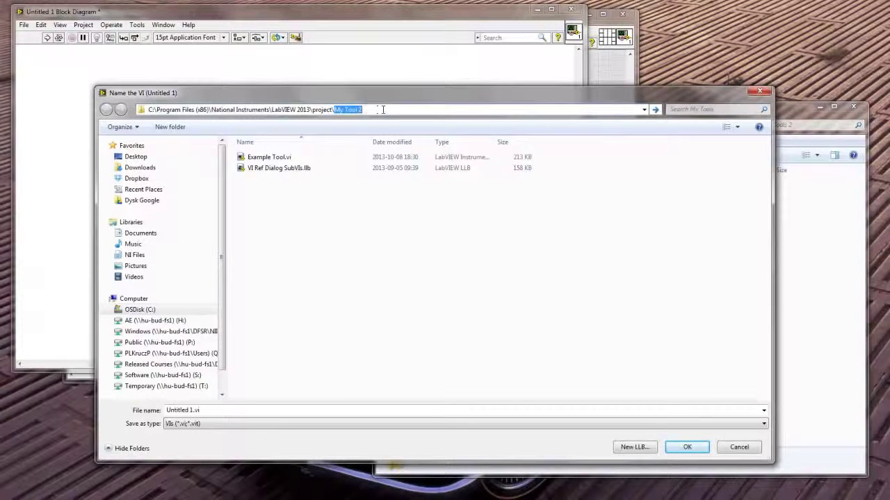
key(BackSpace)
key(Return)
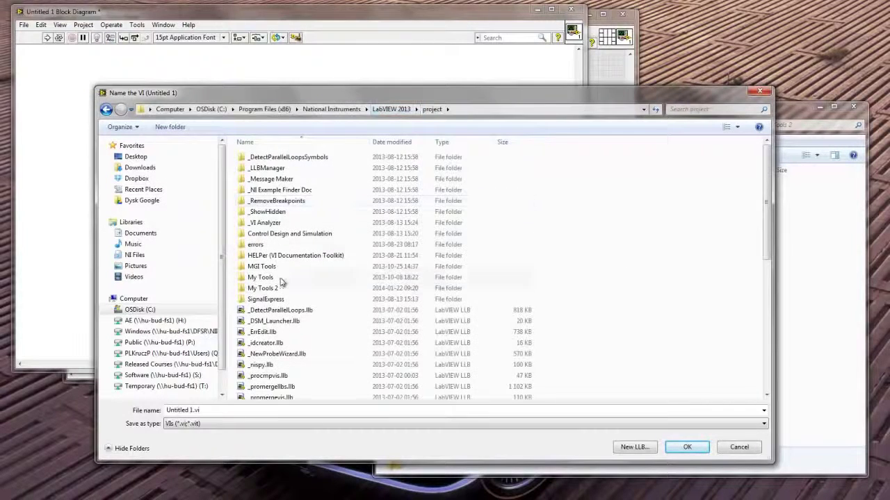
double_click(281, 289)
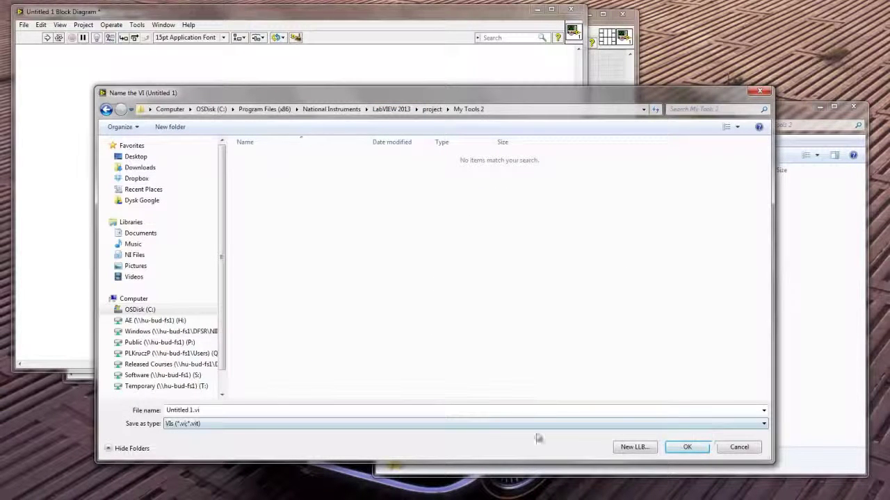
Change the file name to My Example Tool 2.vi and save it.
drag(192, 410, 141, 410)
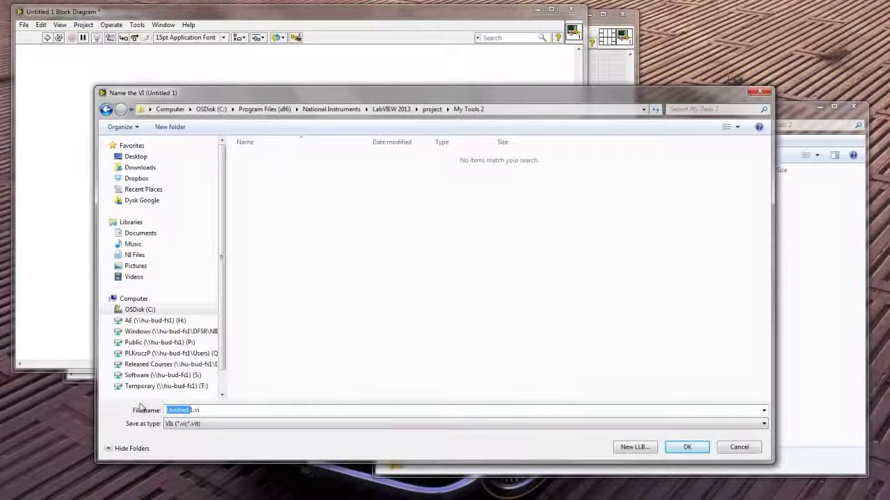
key(BackSpace)
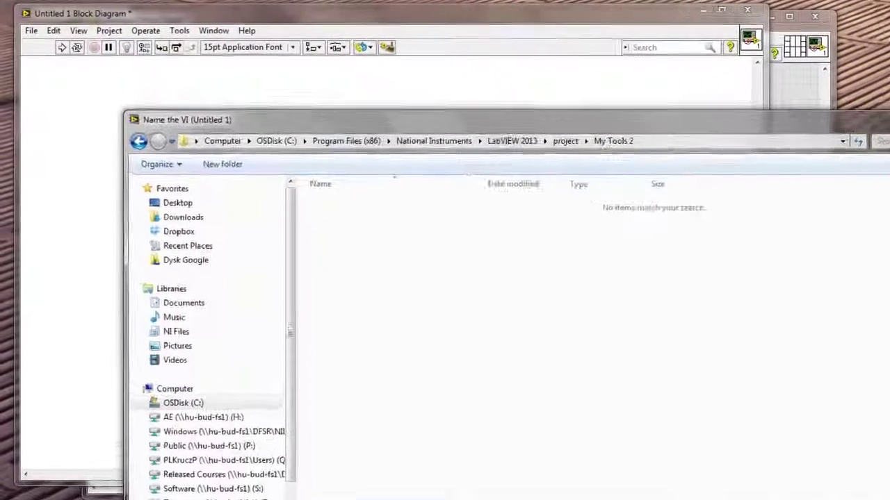
key(Return)
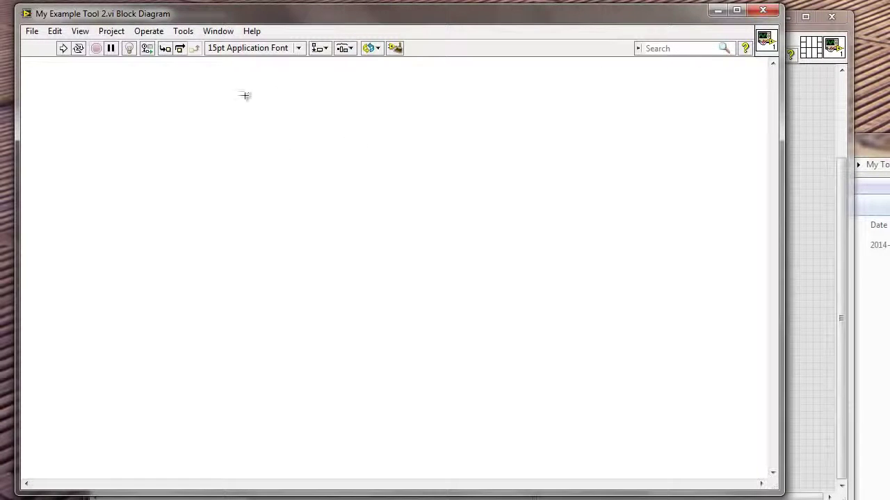
Check the Tools menu, close the VI's block diagram, and quit LabVIEW so the new tools reload.
click(183, 31)
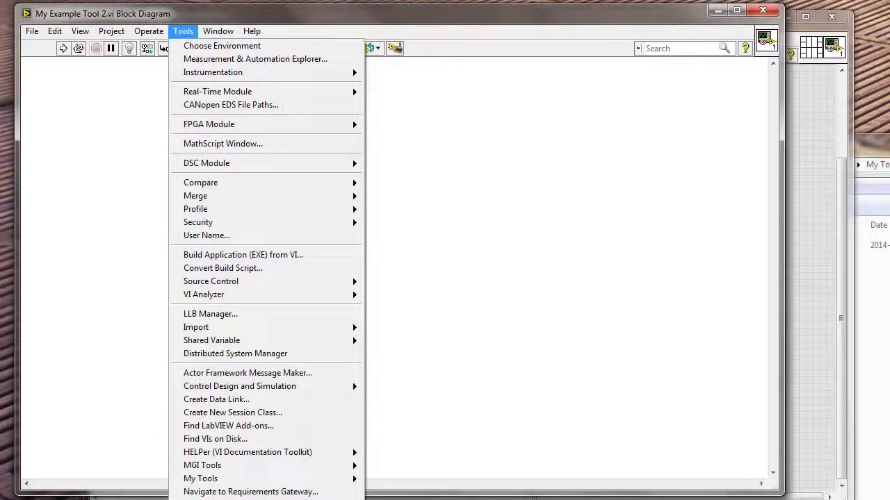
click(593, 336)
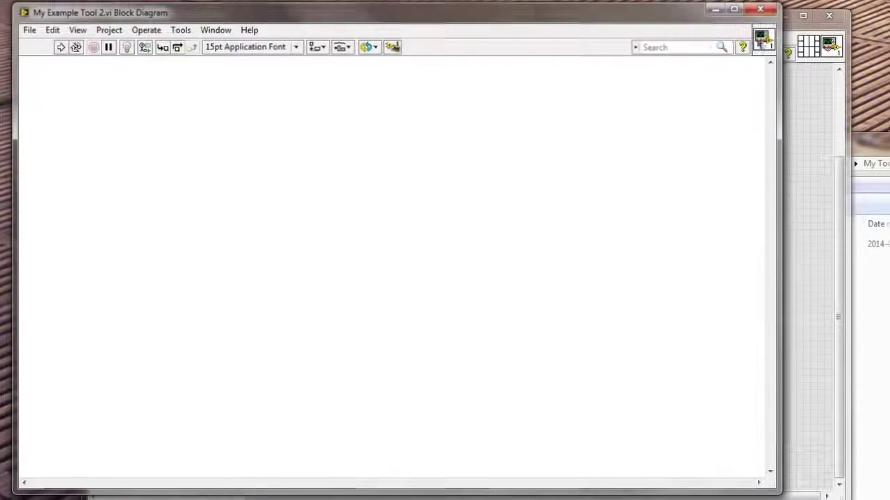
key(ctrl+e)
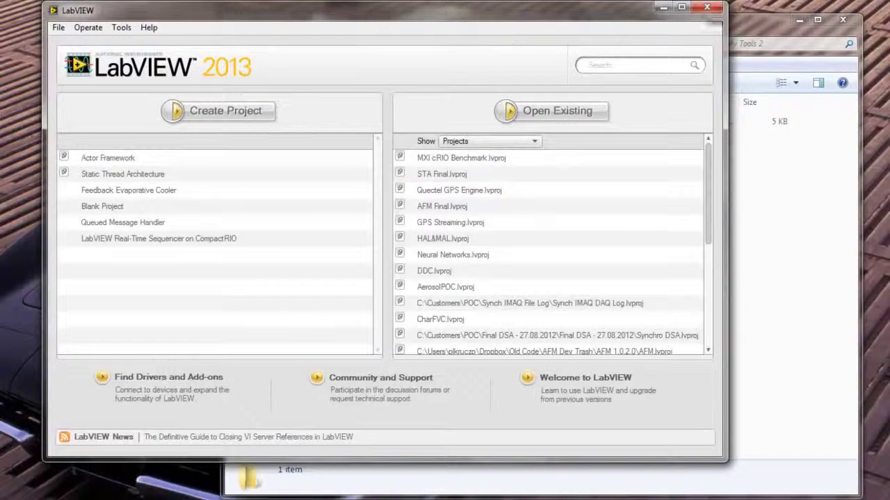
click(707, 8)
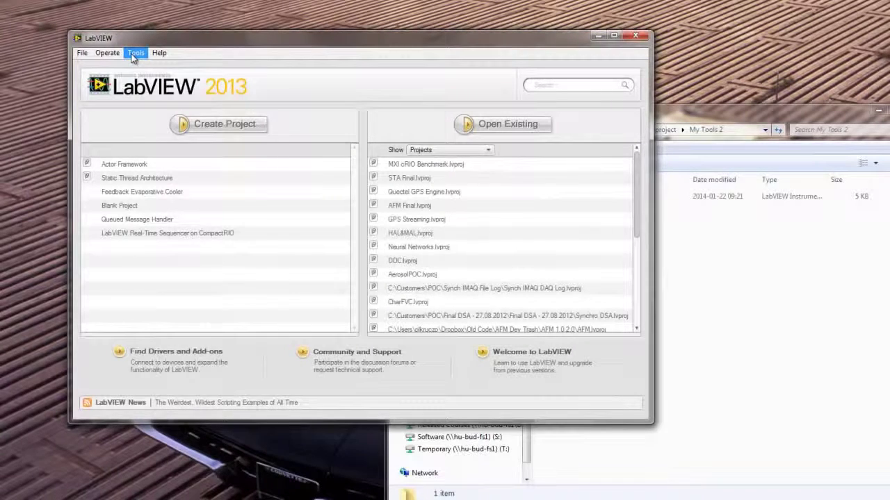
Launch My Example Tool 2 from Tools > My Tools 2 and bring its empty block diagram forward.
click(134, 56)
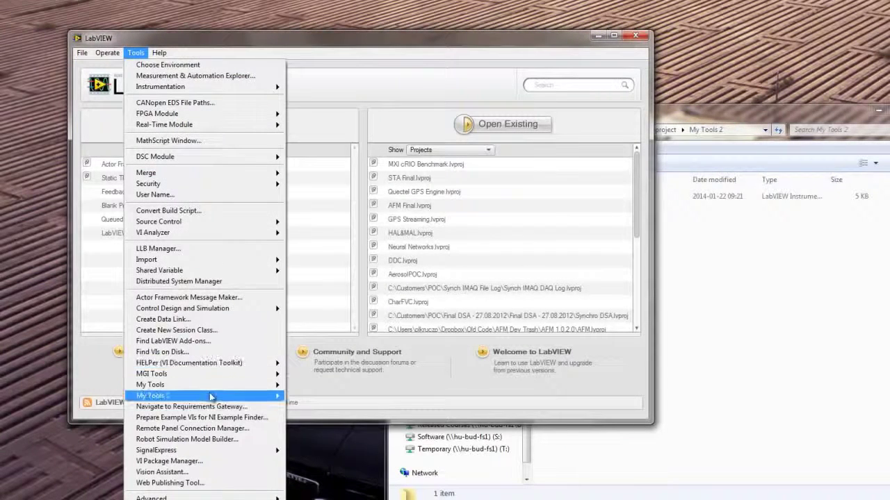
mouse_move(211, 397)
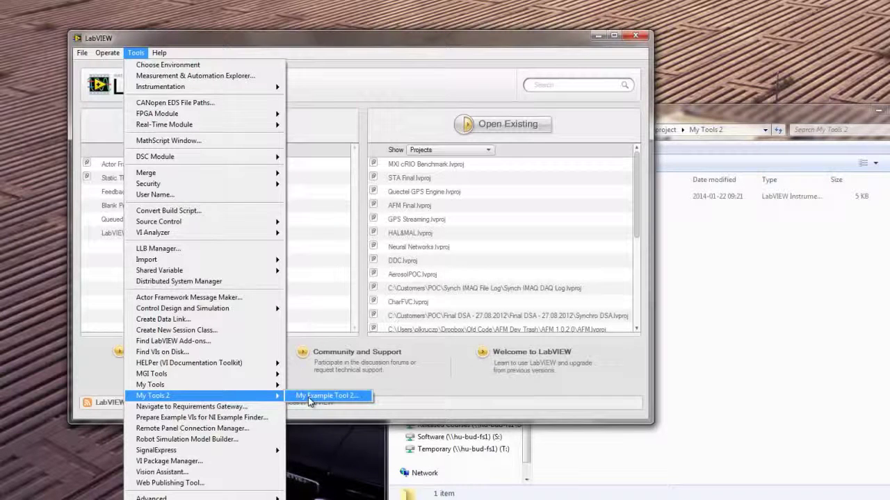
click(307, 397)
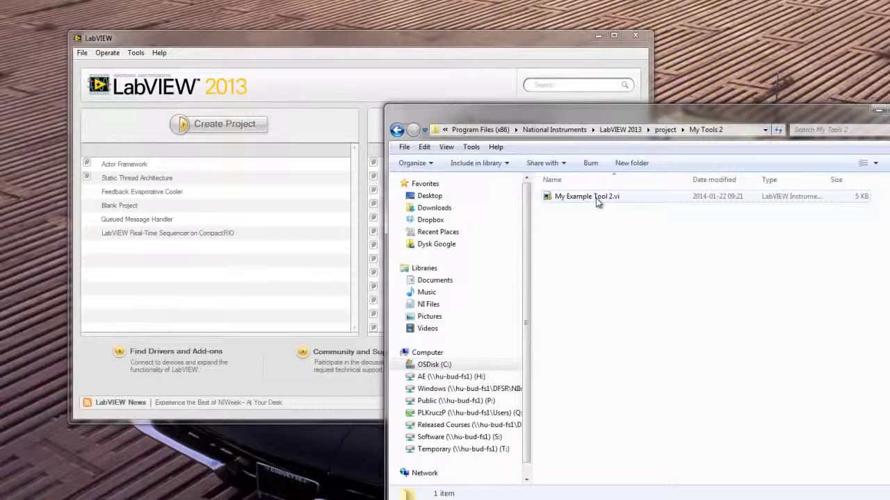
click(135, 52)
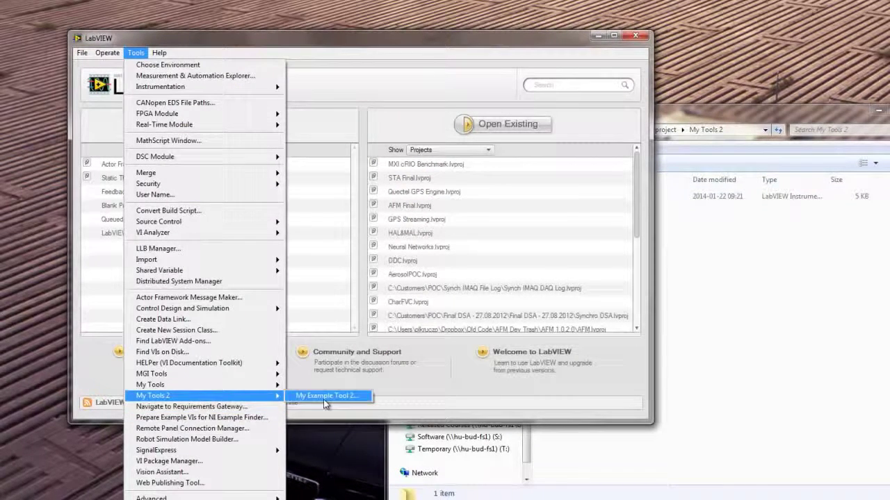
click(325, 396)
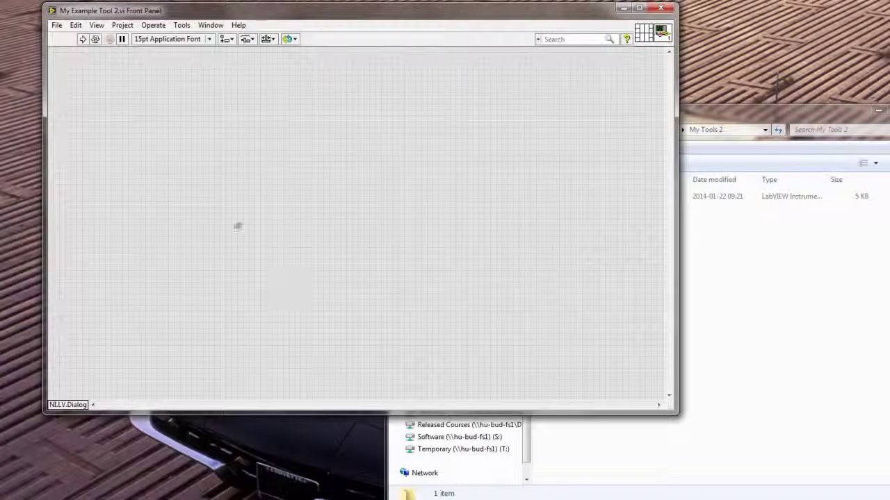
key(ctrl+e)
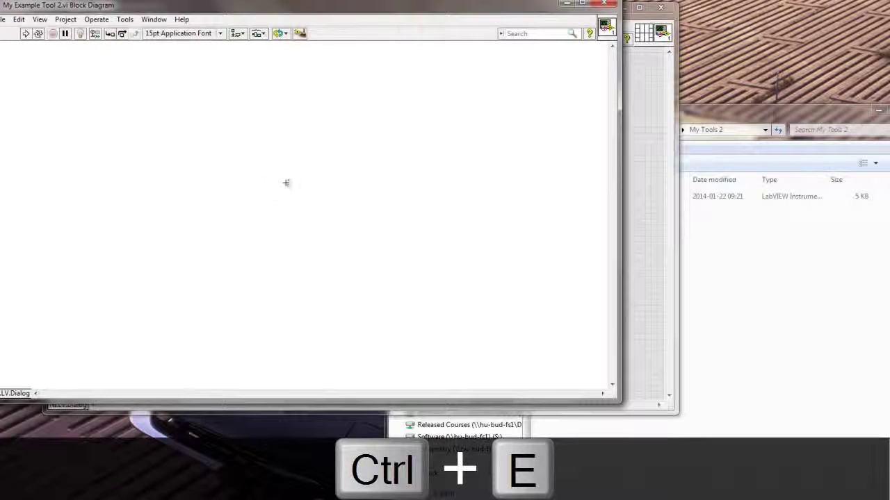
click(659, 191)
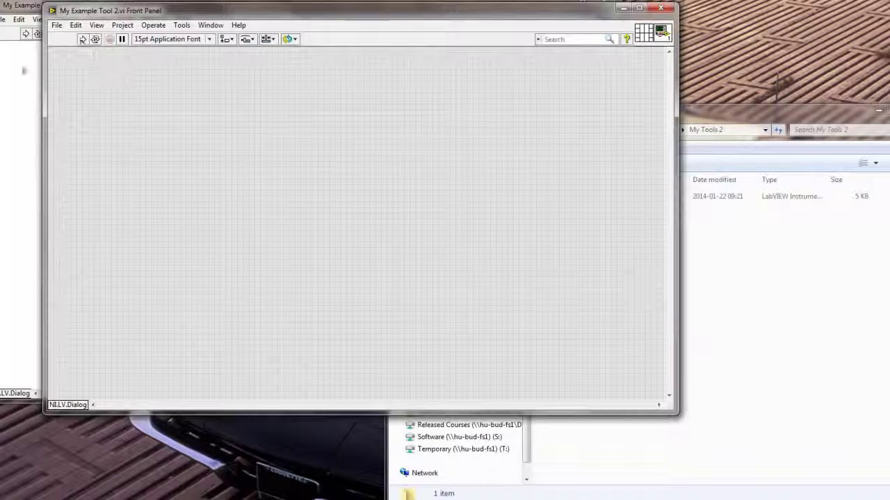
click(10, 86)
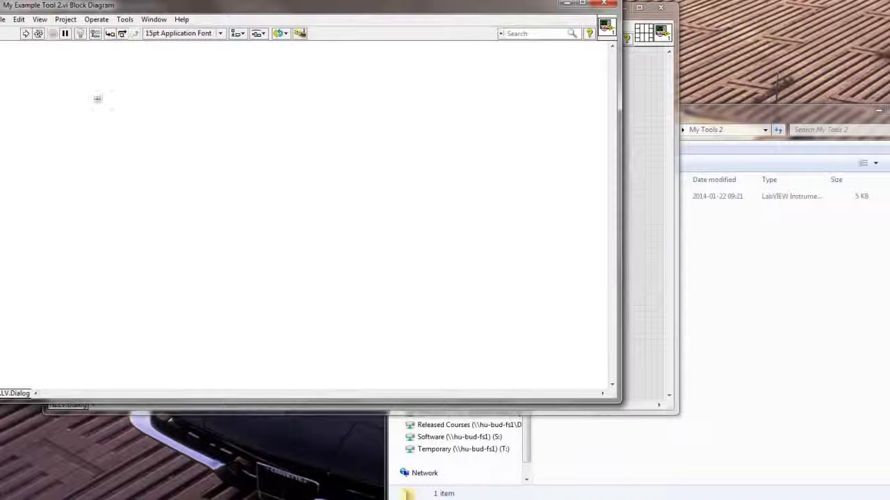
Draw a While Loop across the block diagram and create a Stop control on its stop terminal.
right_click(131, 103)
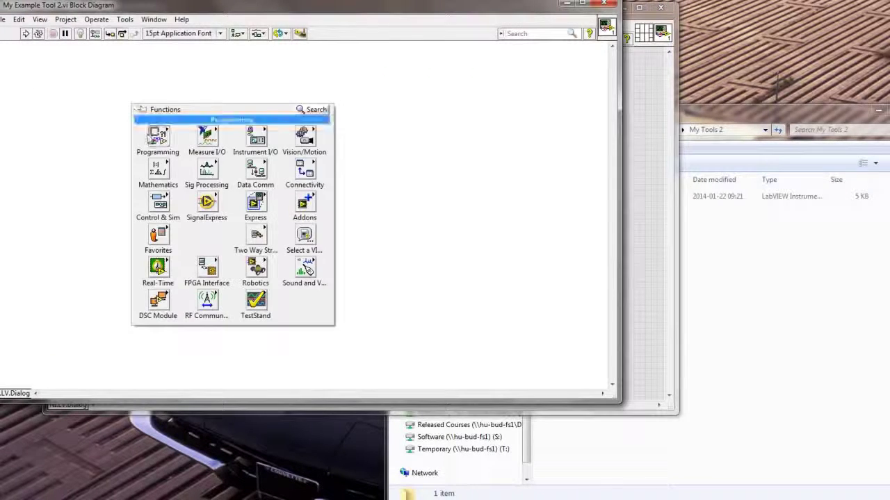
mouse_move(151, 139)
mouse_move(207, 173)
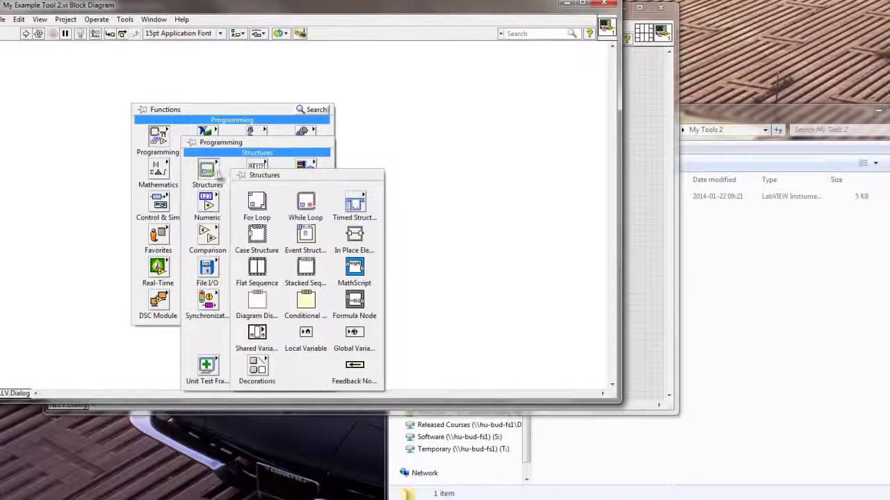
click(304, 200)
mouse_move(77, 70)
mouse_down()
mouse_move(383, 219)
mouse_move(519, 351)
mouse_up()
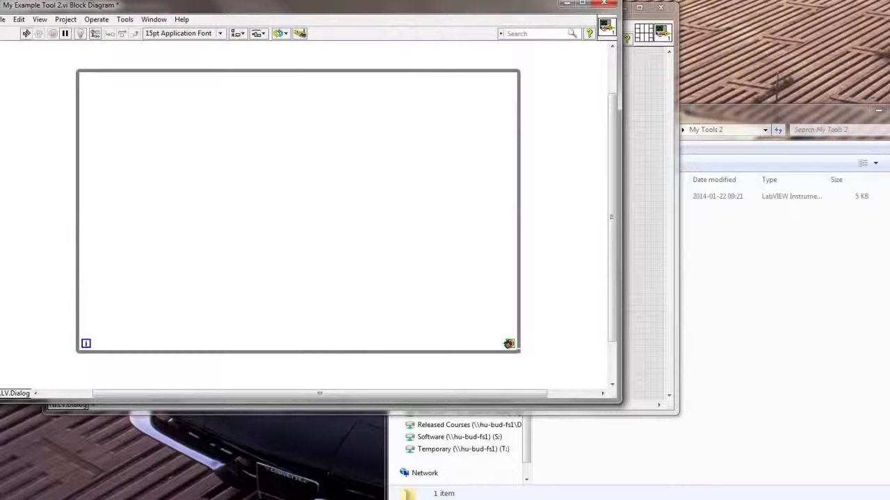
right_click(509, 344)
click(532, 359)
On the front panel, move the Stop button lower, hide its label, and stretch it much wider.
key(ctrl+e)
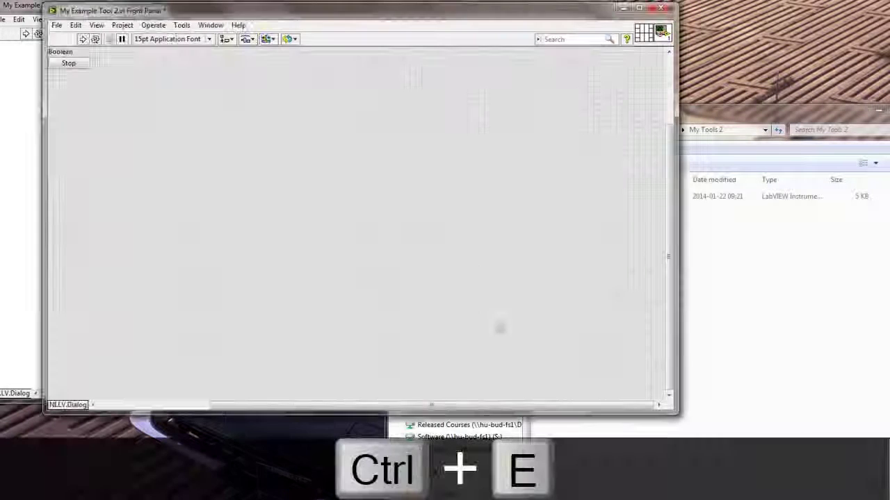
drag(82, 72, 178, 327)
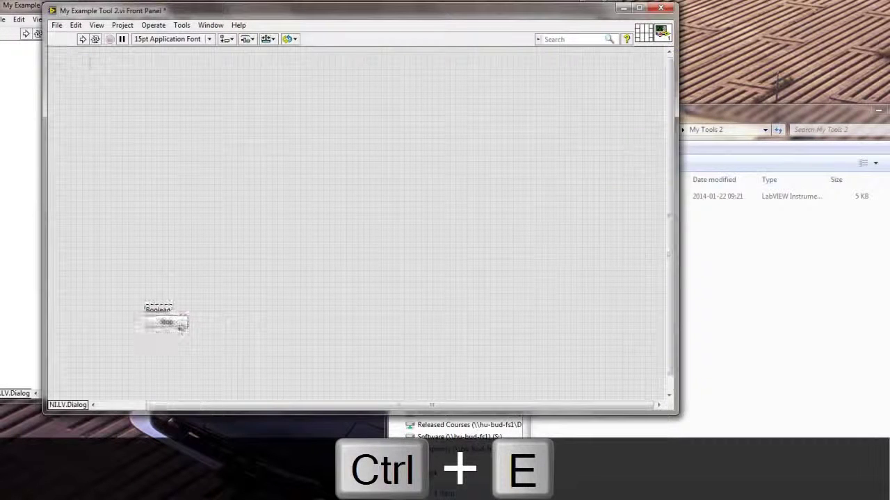
right_click(193, 329)
mouse_move(193, 330)
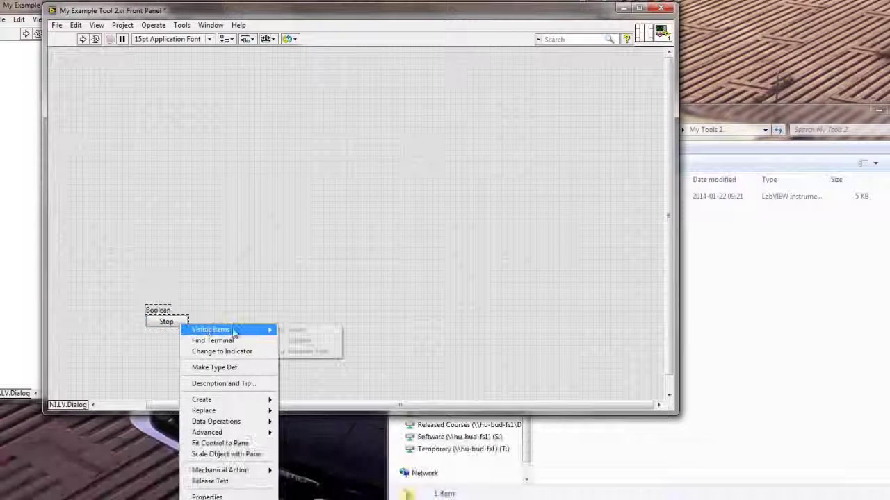
click(295, 333)
drag(188, 315, 541, 316)
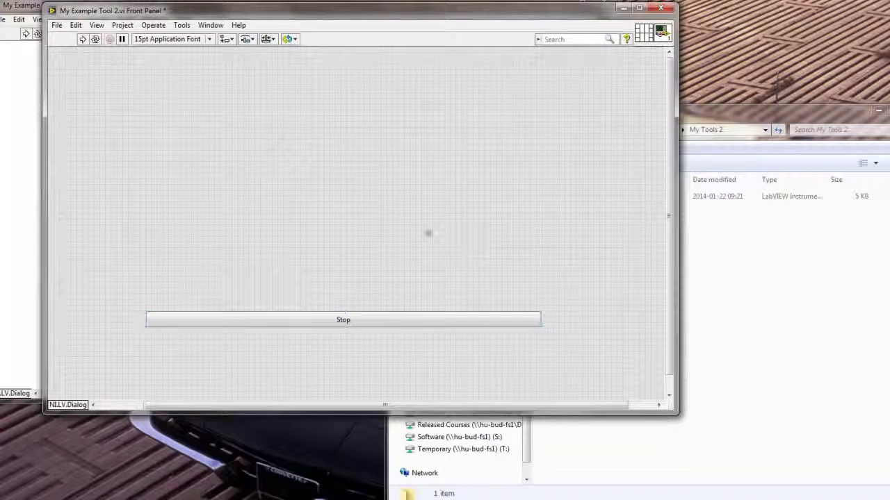
Turn on Run when opened in the VI Properties Execution category and confirm.
right_click(662, 33)
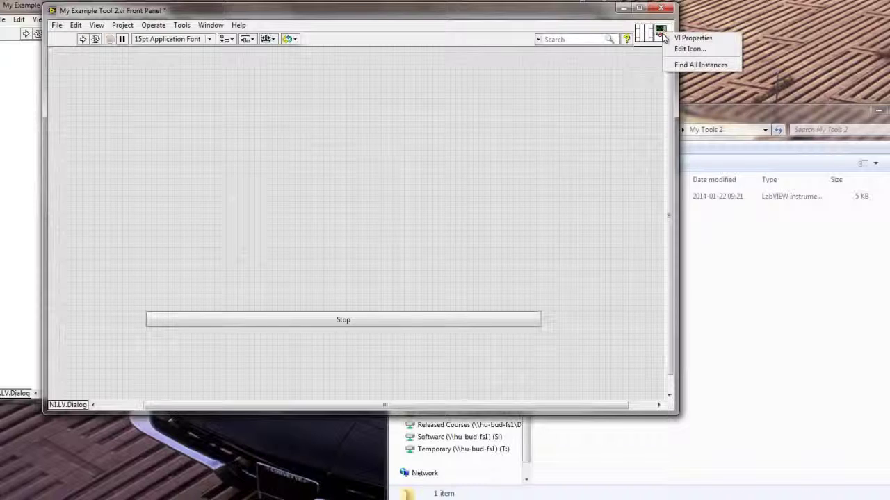
click(677, 33)
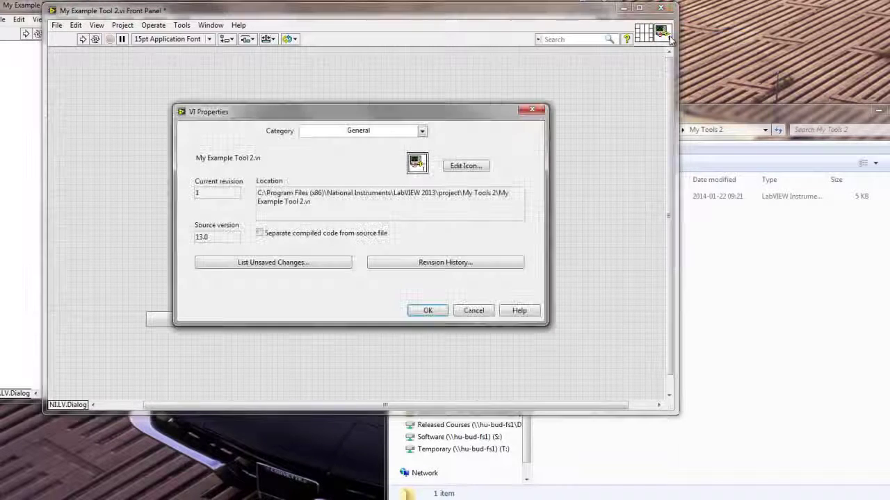
click(417, 132)
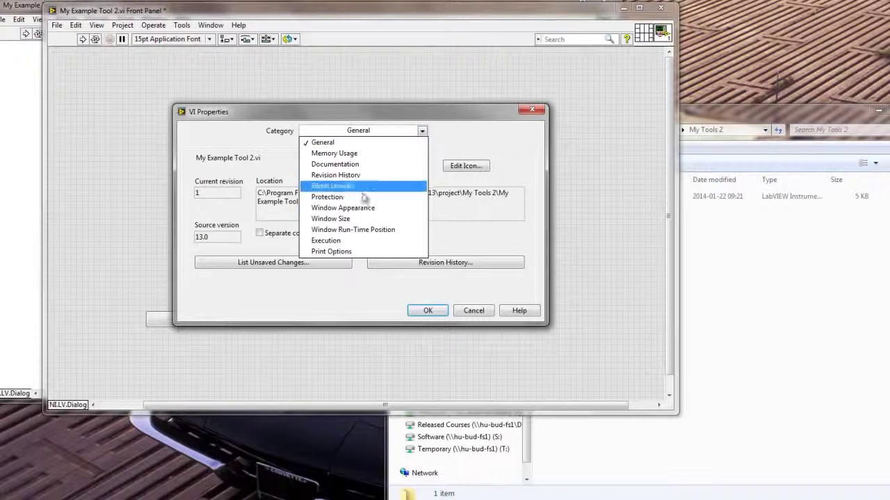
click(341, 241)
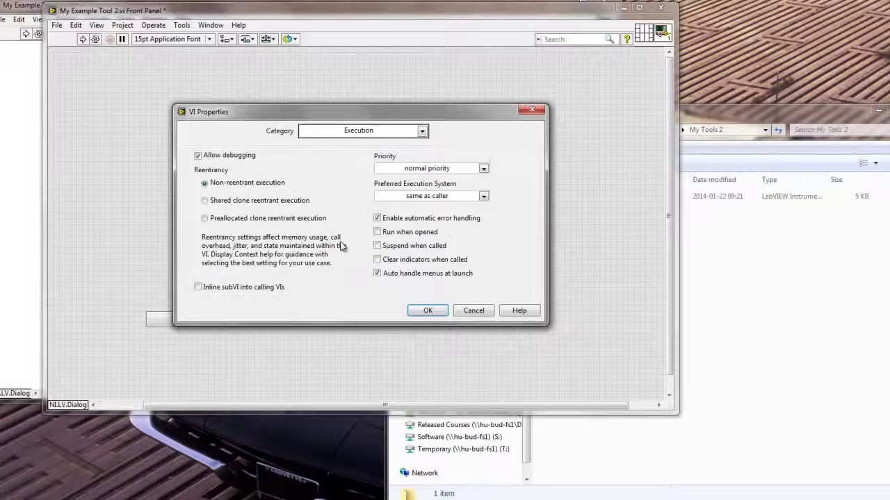
click(377, 232)
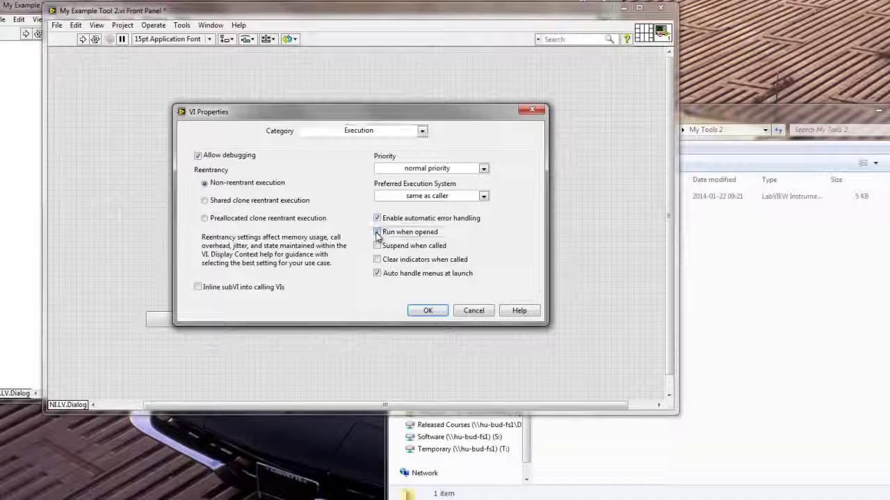
click(421, 310)
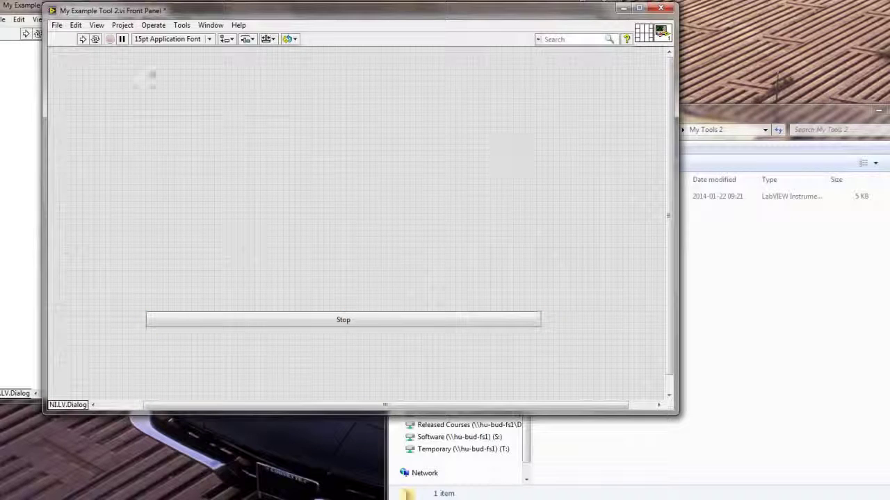
Test-run the VI, stop it, and close its window.
click(82, 40)
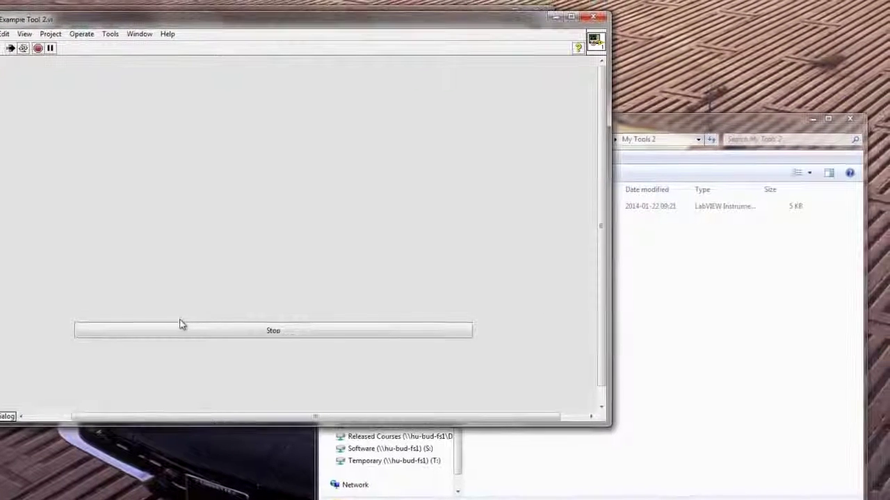
click(191, 334)
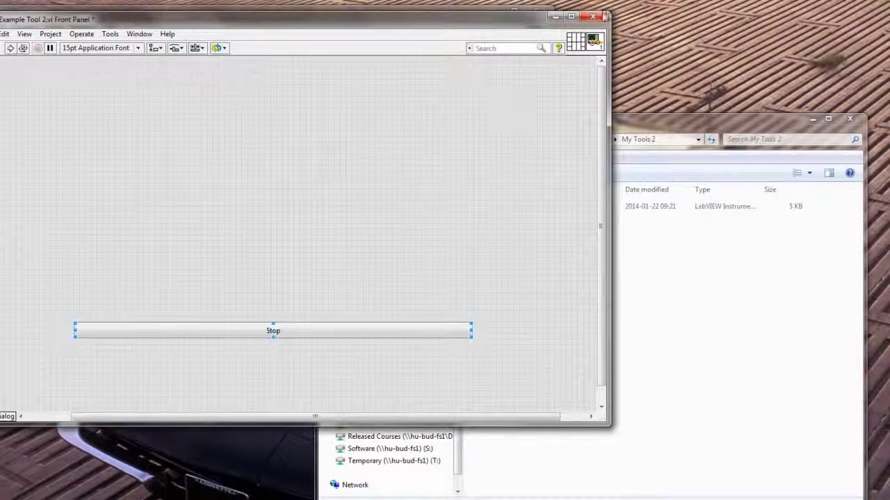
click(592, 16)
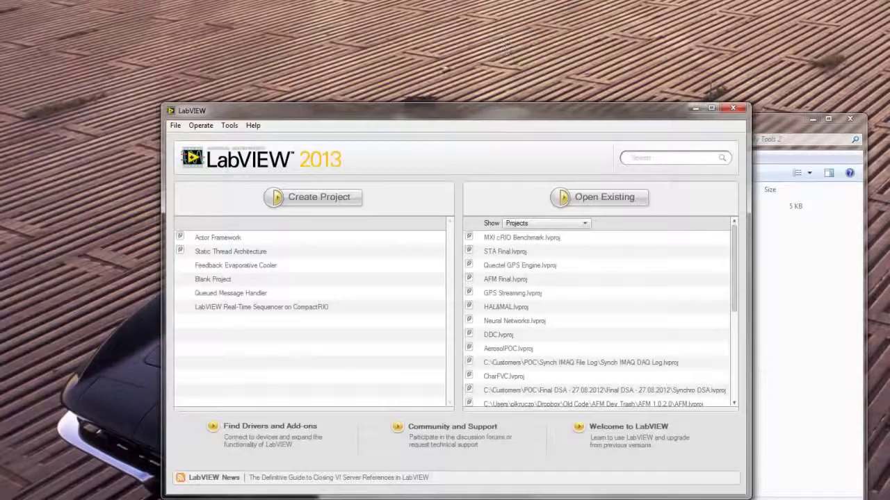
Relaunch My Example Tool 2 from Tools > My Tools 2.
click(231, 125)
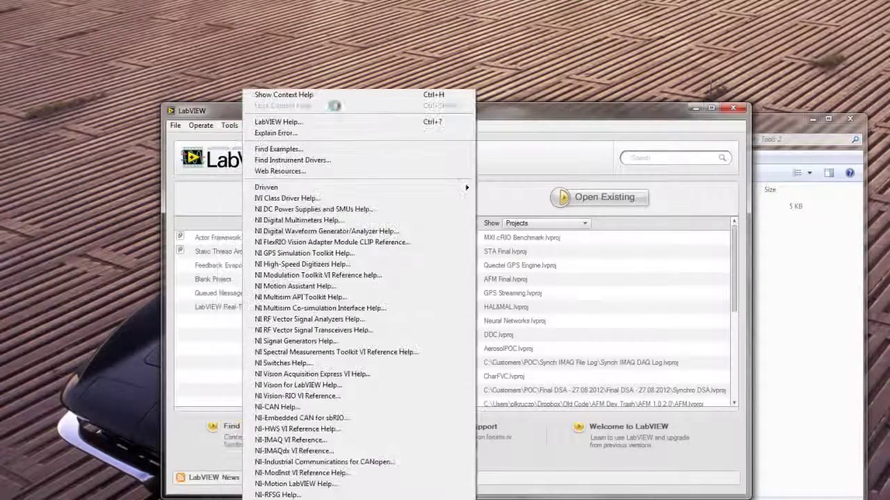
key(Escape)
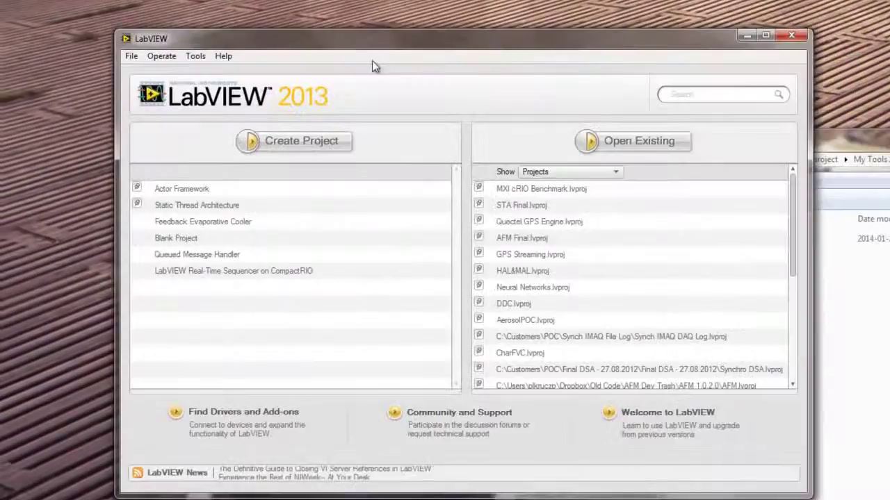
click(196, 55)
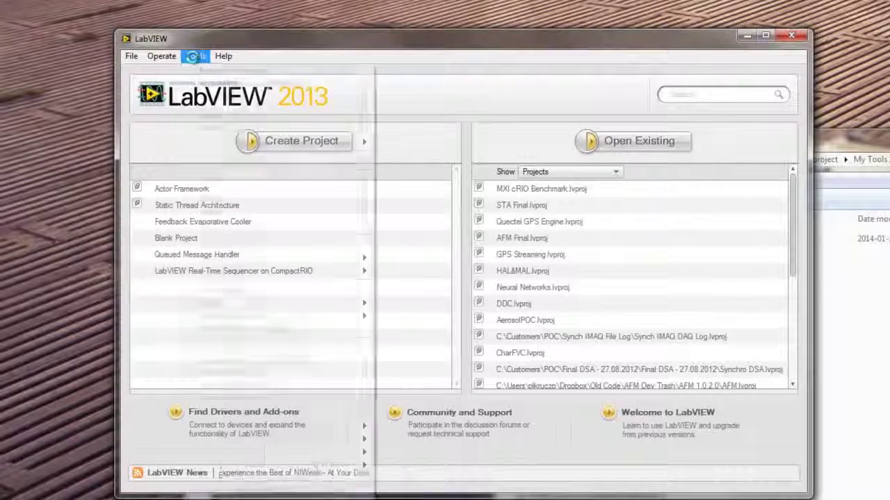
mouse_move(278, 465)
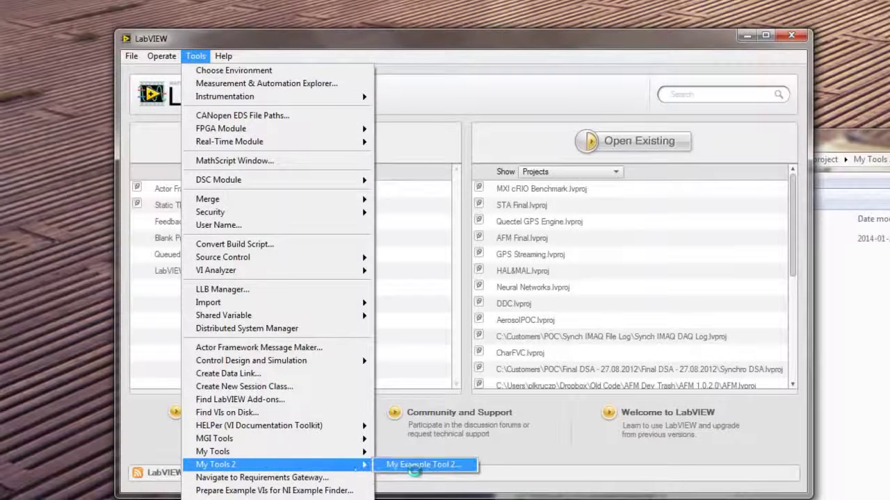
click(417, 467)
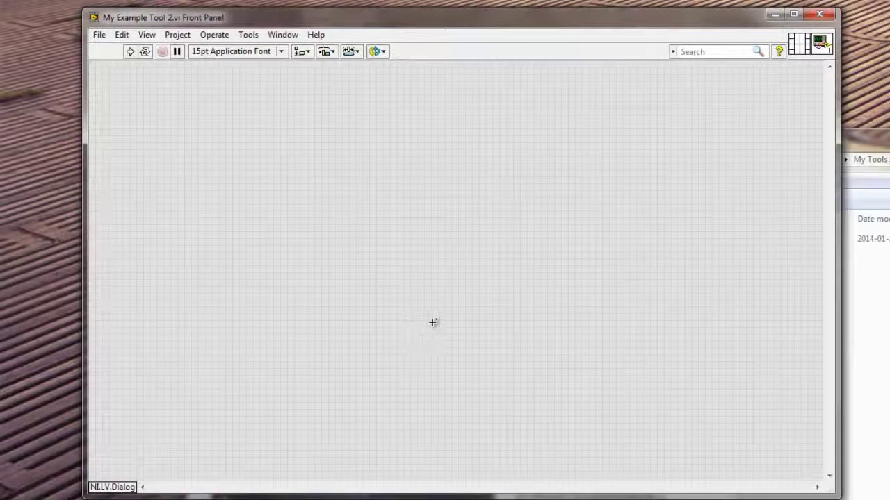
Place a While Loop from Programming > Structures across the block diagram.
key(ctrl+e)
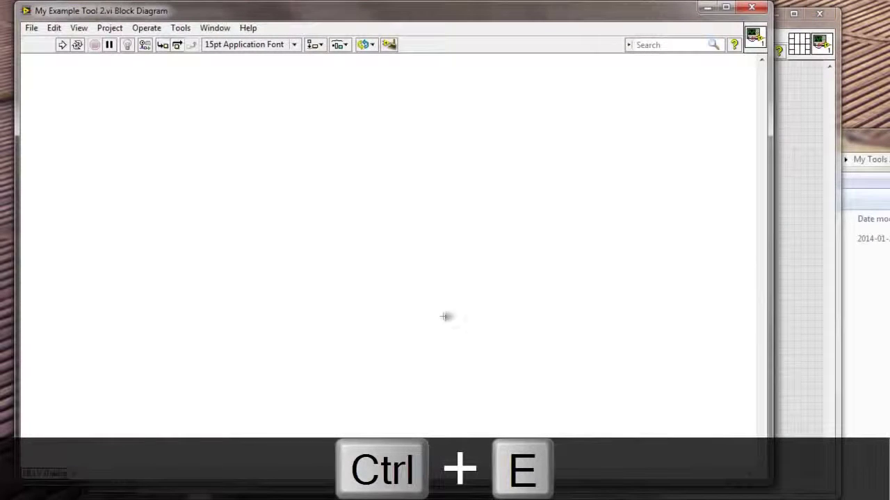
right_click(264, 150)
mouse_move(277, 195)
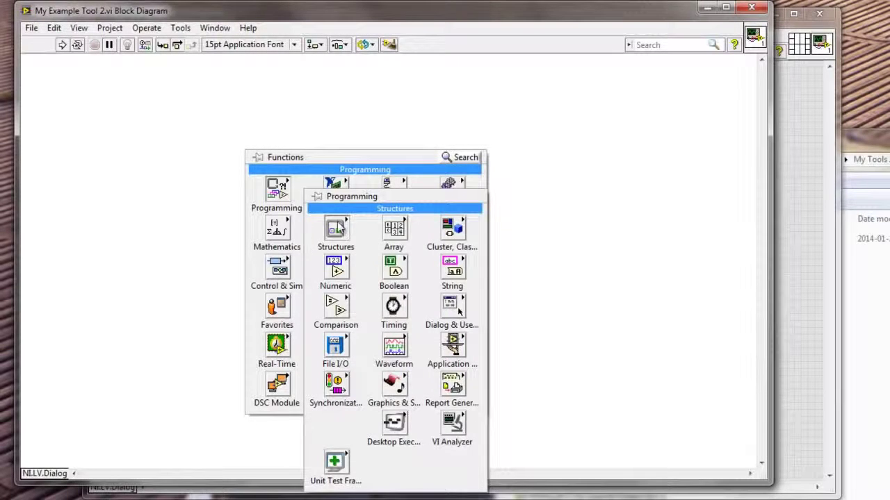
mouse_move(336, 229)
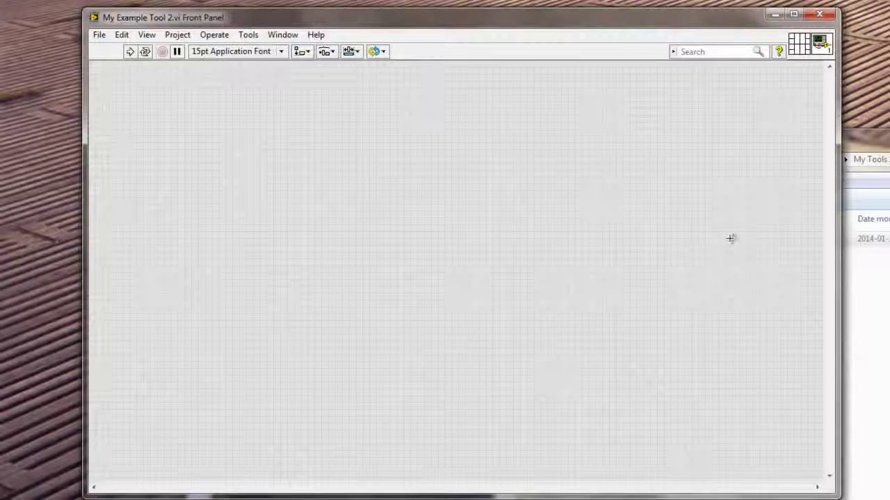
key(ctrl+e)
right_click(264, 182)
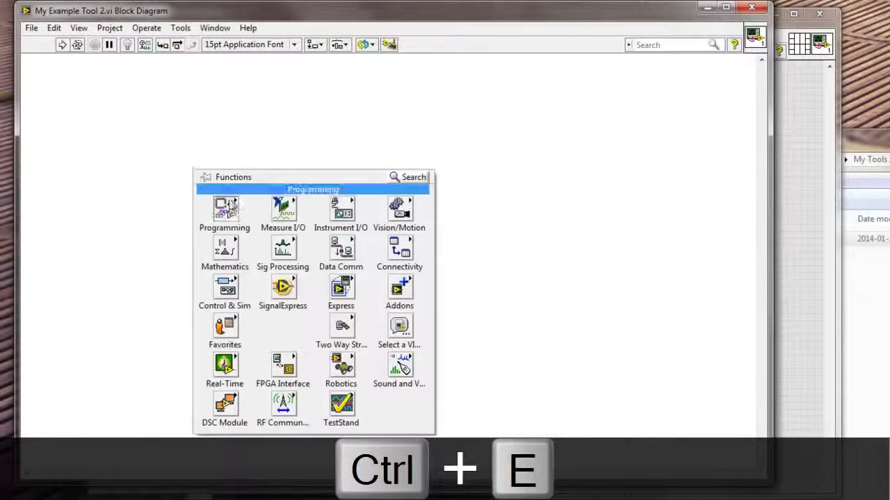
mouse_move(233, 209)
mouse_move(281, 251)
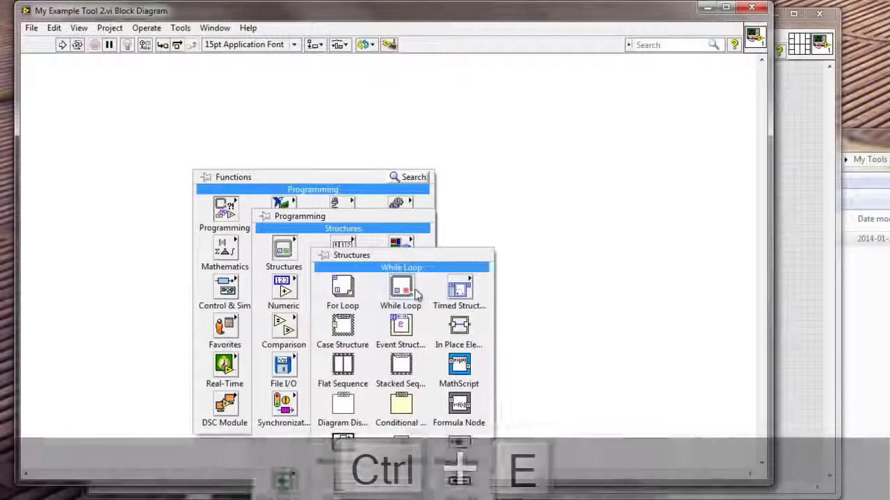
click(413, 292)
drag(195, 114, 623, 418)
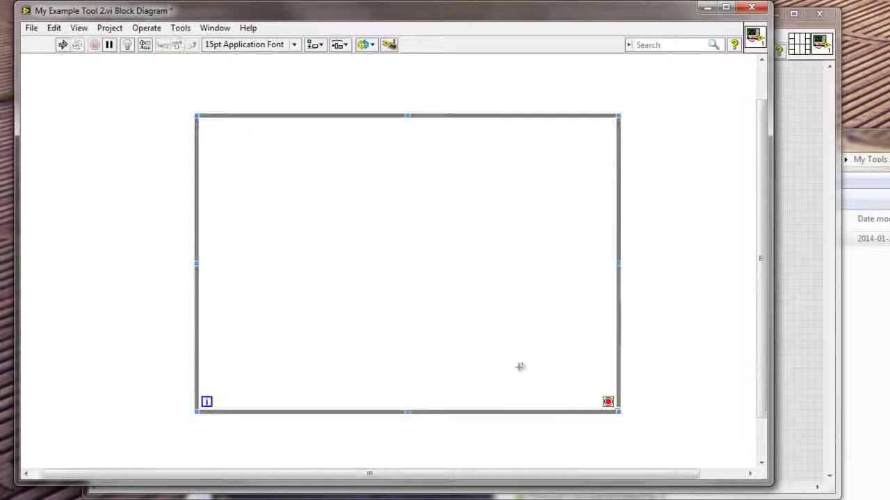
Create a Stop control for the loop, then widen it and move it to the lower front panel.
right_click(600, 400)
click(570, 379)
right_click(608, 402)
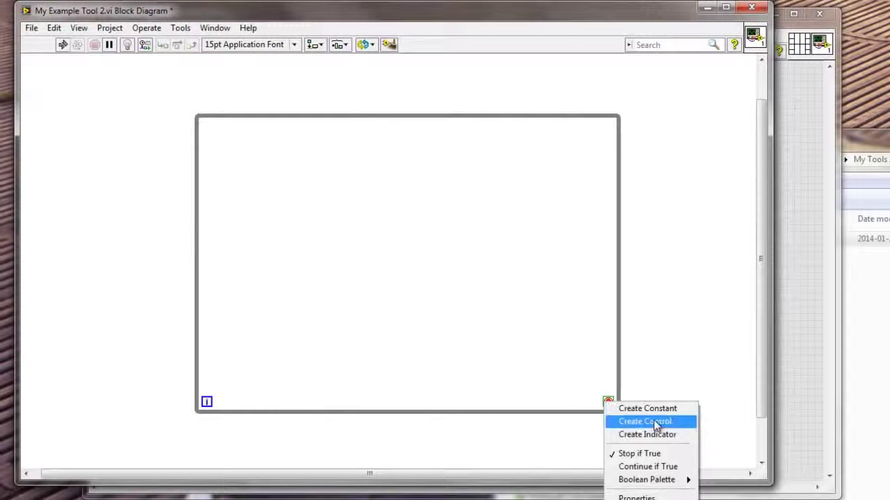
click(649, 421)
double_click(580, 402)
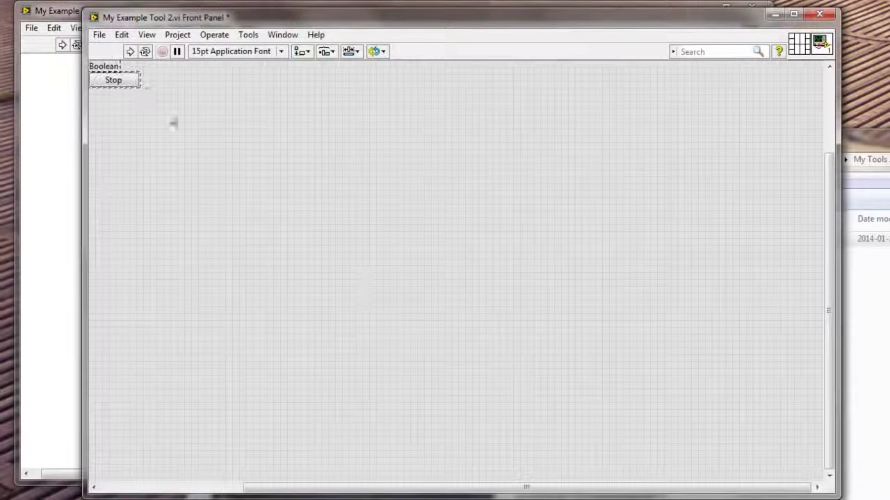
drag(138, 86, 340, 120)
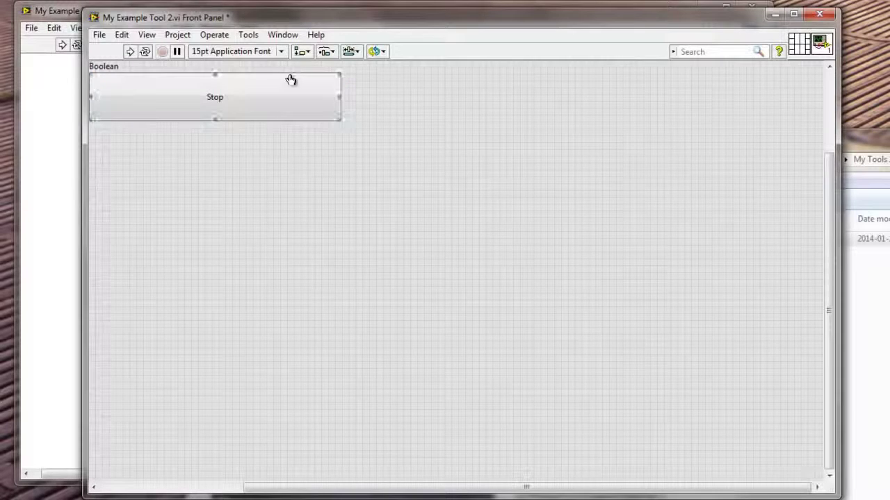
drag(292, 79, 540, 400)
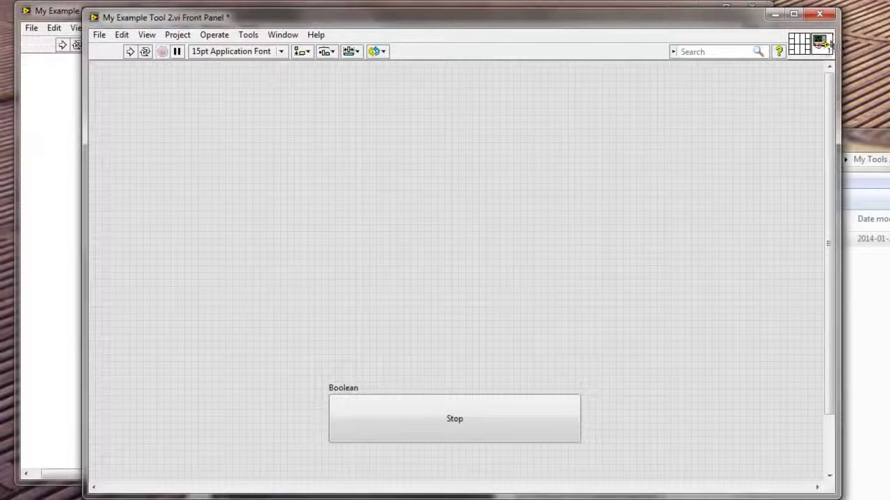
Enable Run when opened in Execution properties, save all with Ctrl+Shift+S, and close the VI.
right_click(820, 43)
click(813, 51)
click(491, 164)
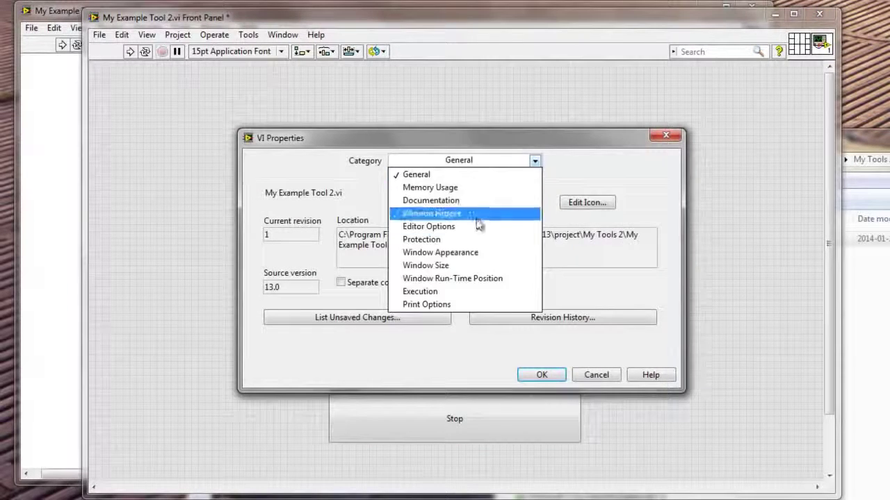
click(444, 296)
click(481, 281)
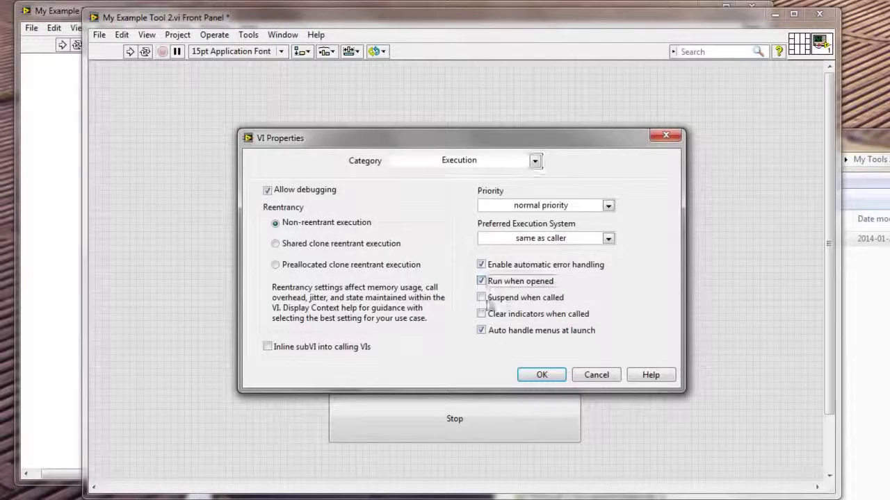
click(535, 375)
key(ctrl+shift+s)
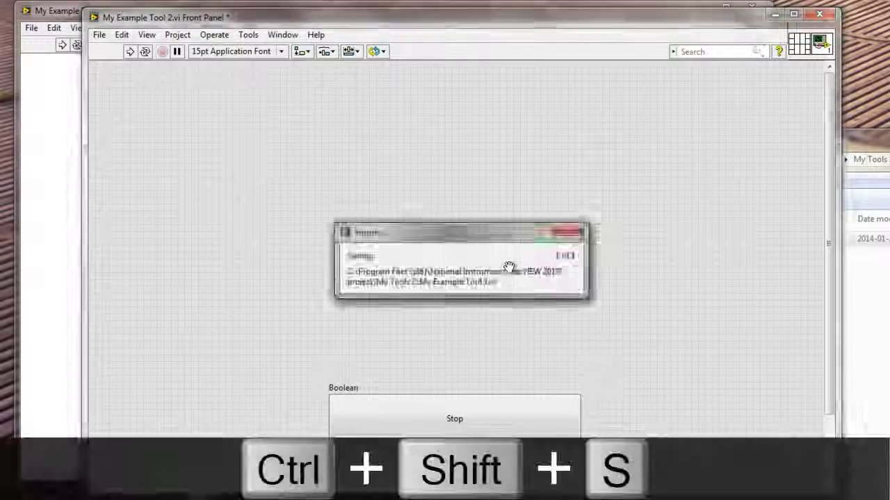
click(820, 14)
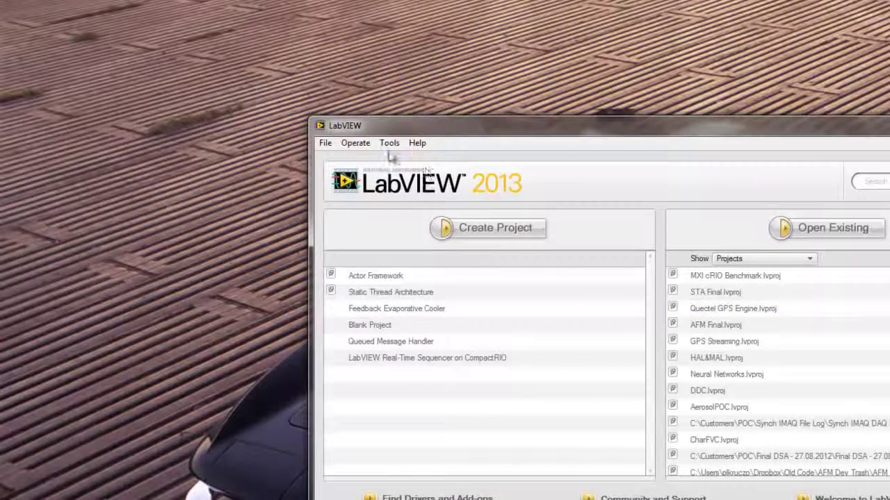
Relaunch the tool, stop it with its Stop button, review VI Properties without changes, and reposition the panel.
click(389, 144)
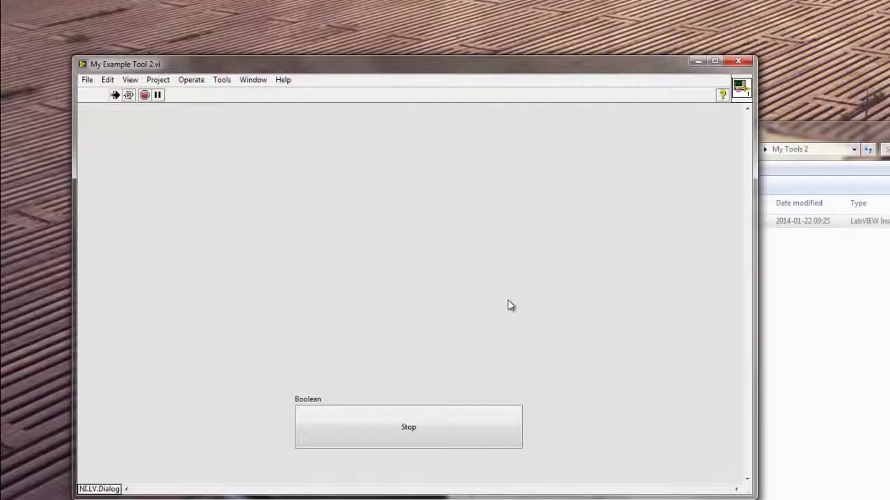
click(387, 423)
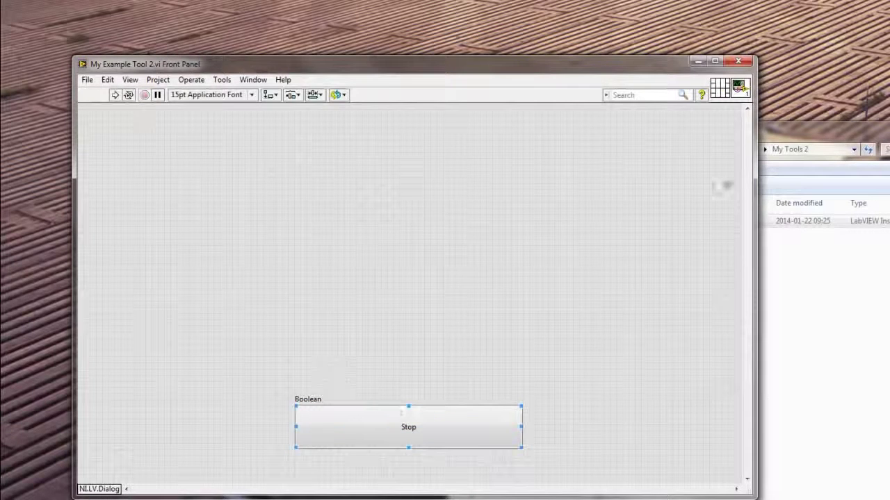
right_click(741, 85)
click(775, 86)
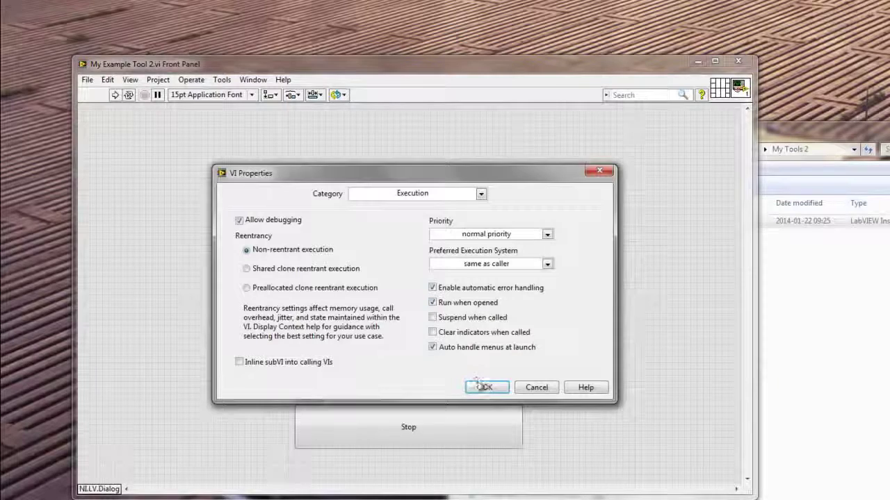
click(527, 387)
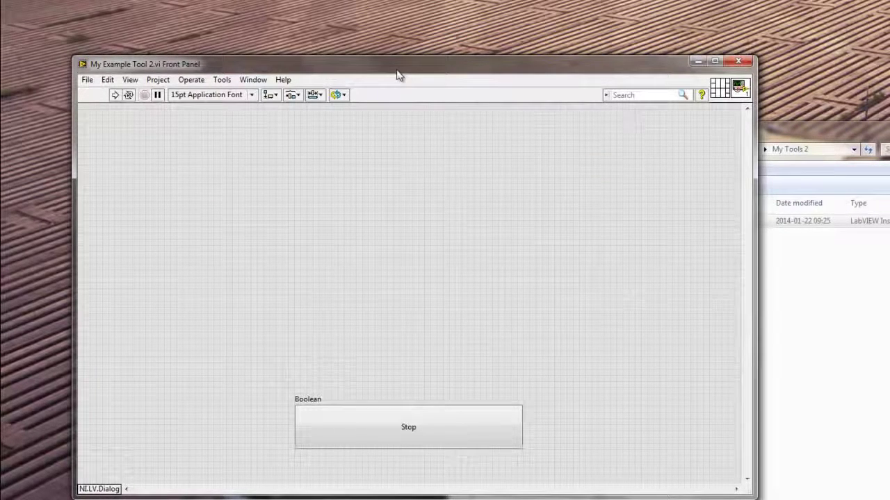
drag(394, 69, 341, 29)
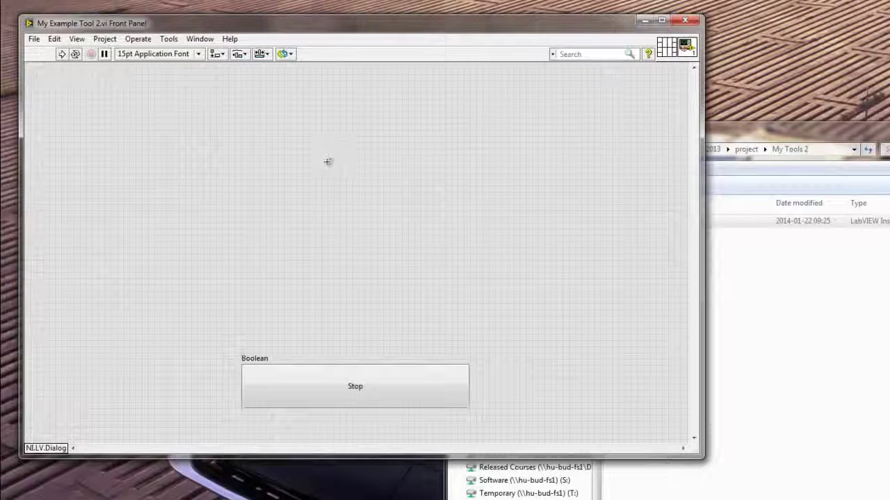
Close the tool's front panel and reposition the My Tools 2 Explorer window beside LabVIEW.
click(685, 22)
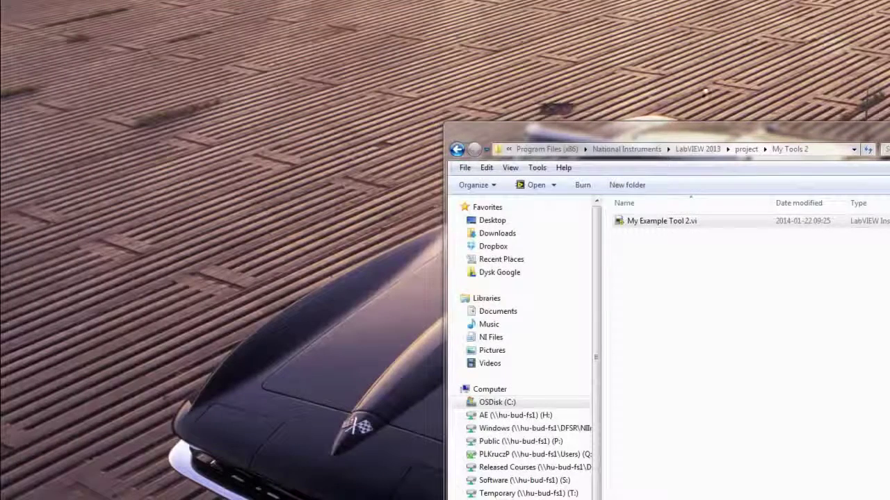
drag(745, 141, 662, 95)
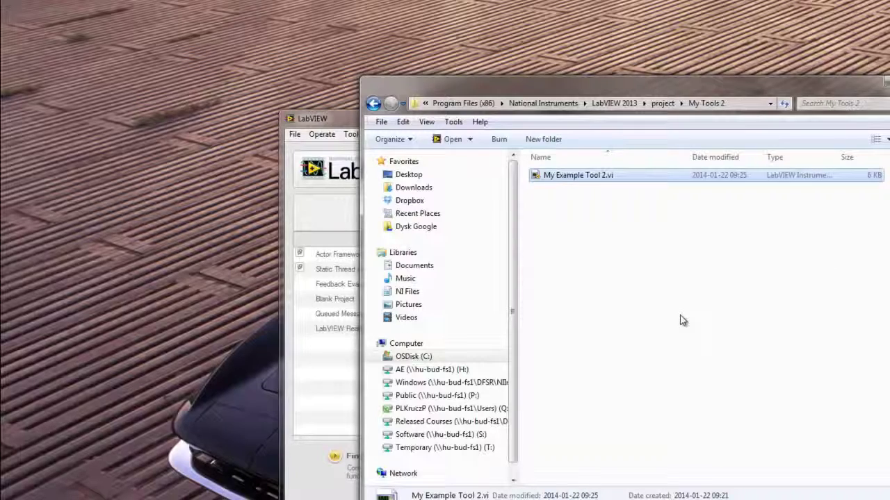
drag(598, 89, 680, 137)
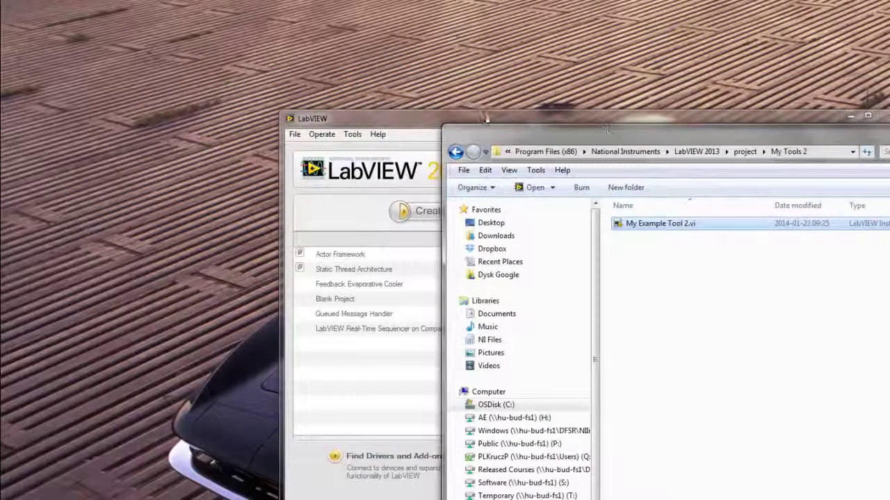